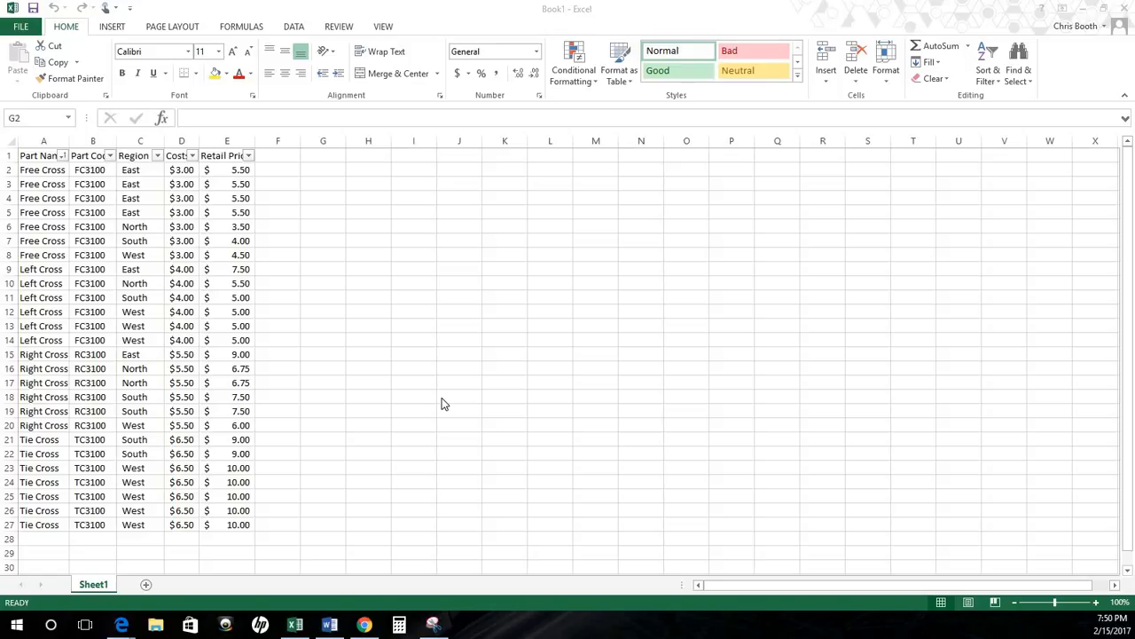
# Look through the filter options of the Part Name, Part Code, Region, Costs and Retail Price columns.
pyautogui.click(206, 294)
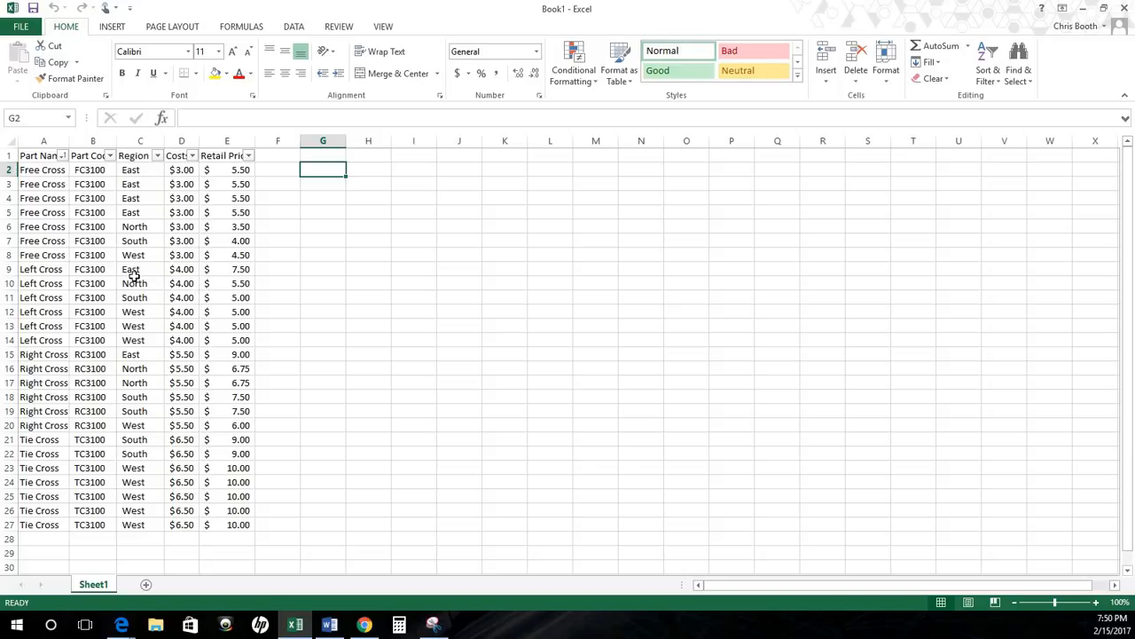
pyautogui.click(62, 156)
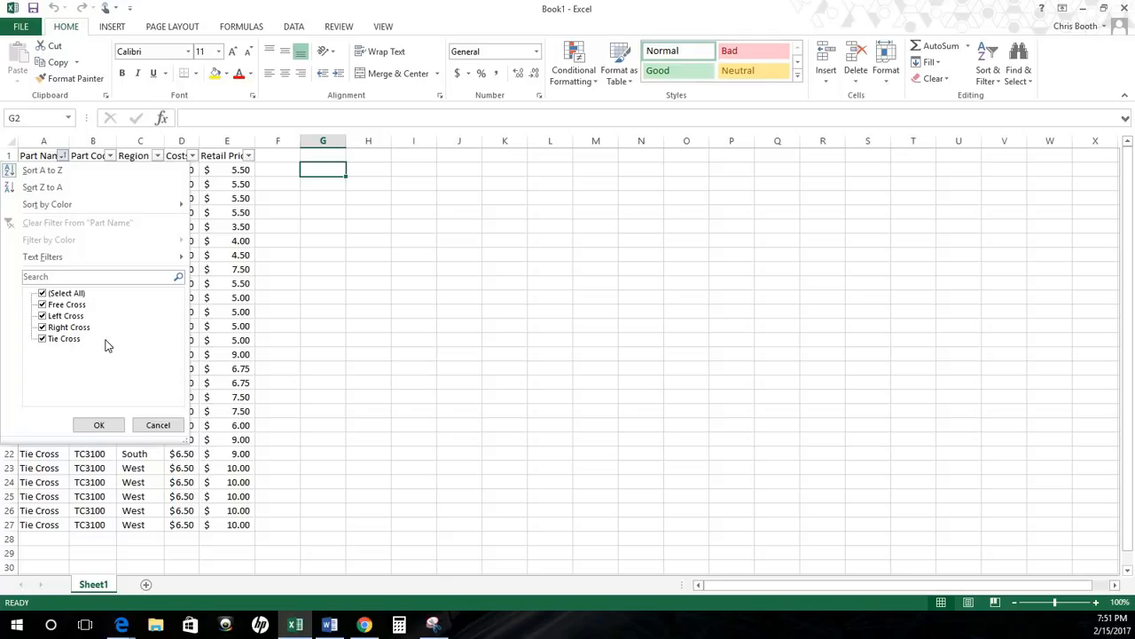
pyautogui.click(194, 327)
pyautogui.click(112, 158)
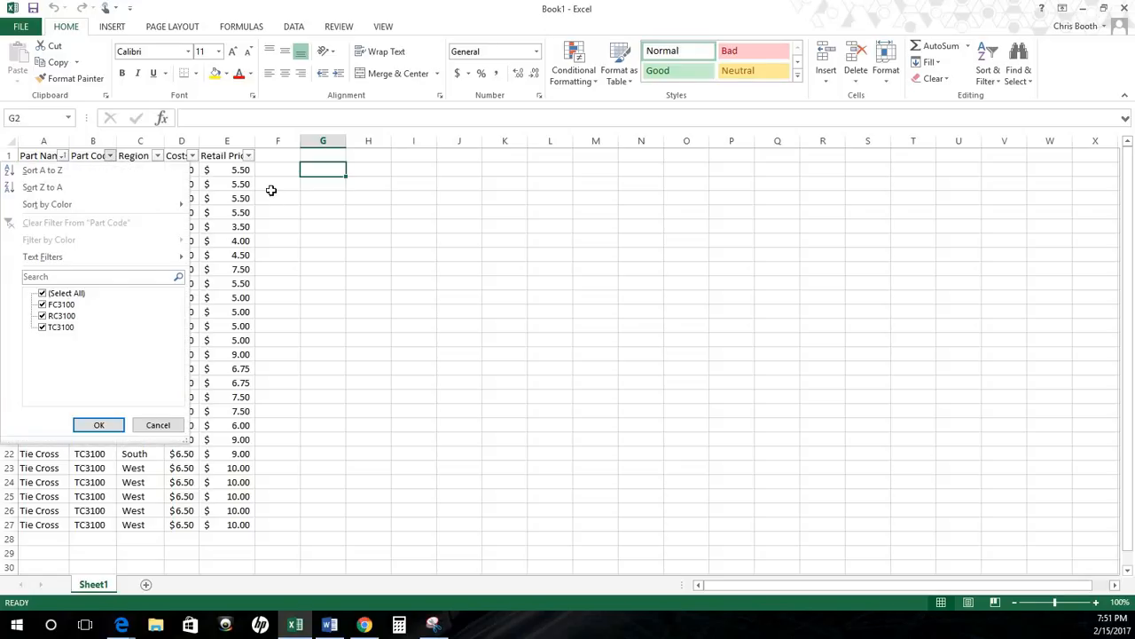
pyautogui.click(271, 190)
pyautogui.click(153, 160)
pyautogui.click(157, 157)
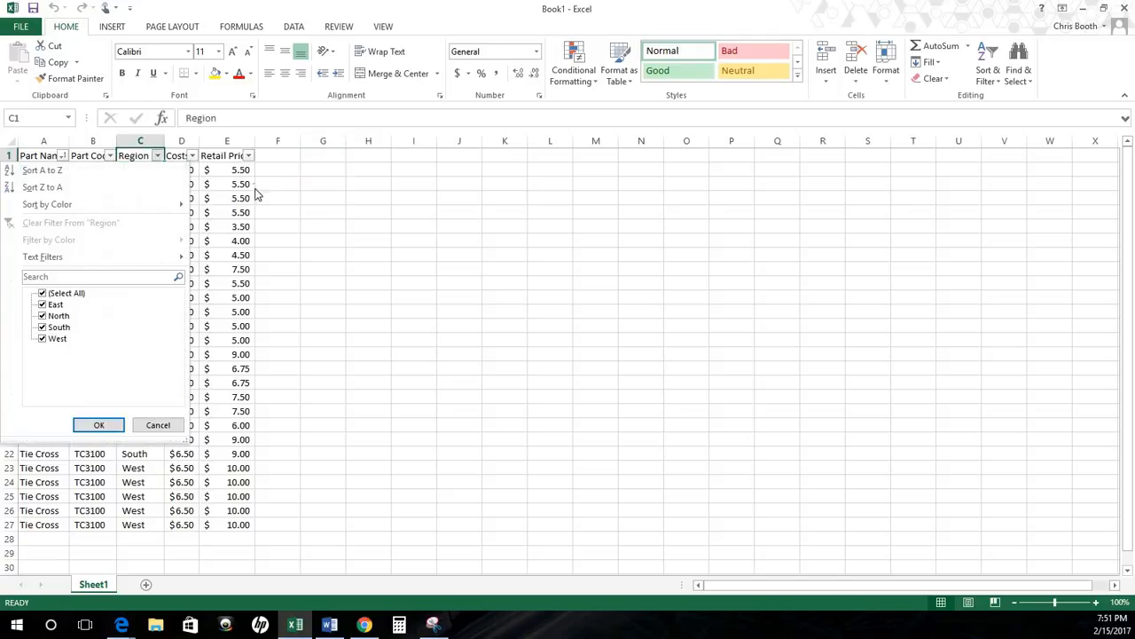
pyautogui.click(255, 190)
pyautogui.click(192, 157)
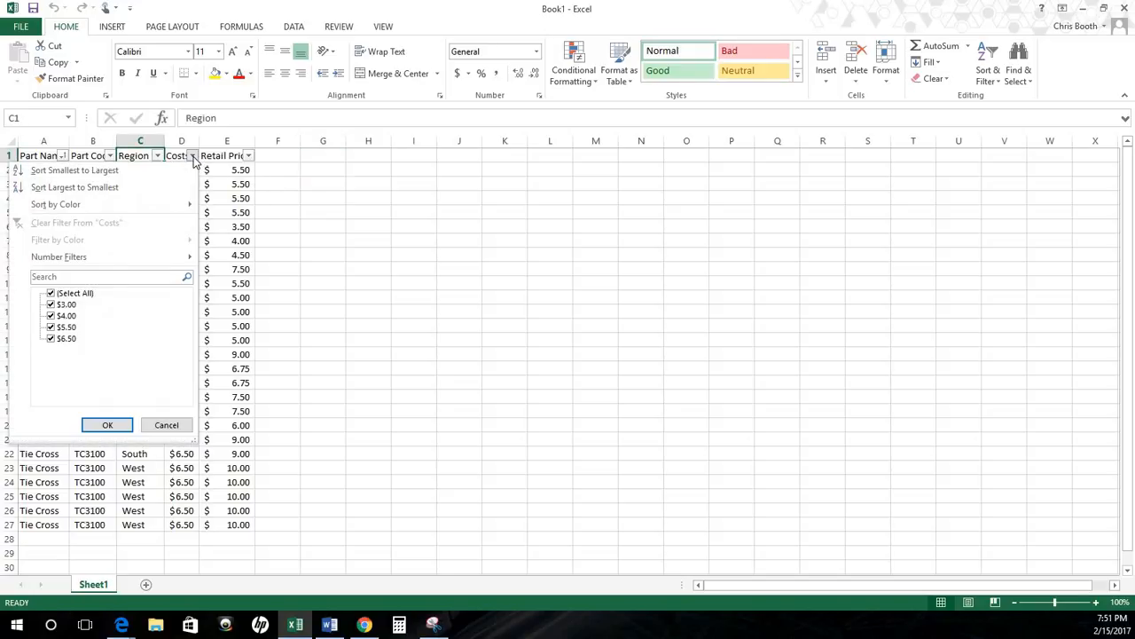
pyautogui.click(241, 181)
pyautogui.click(249, 157)
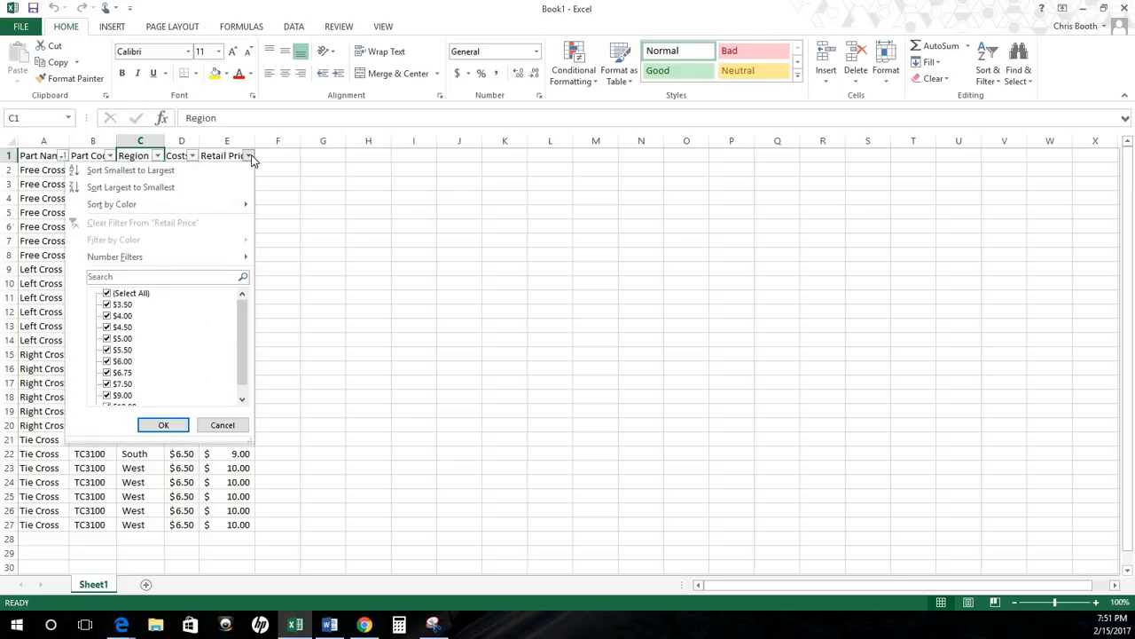
pyautogui.click(289, 369)
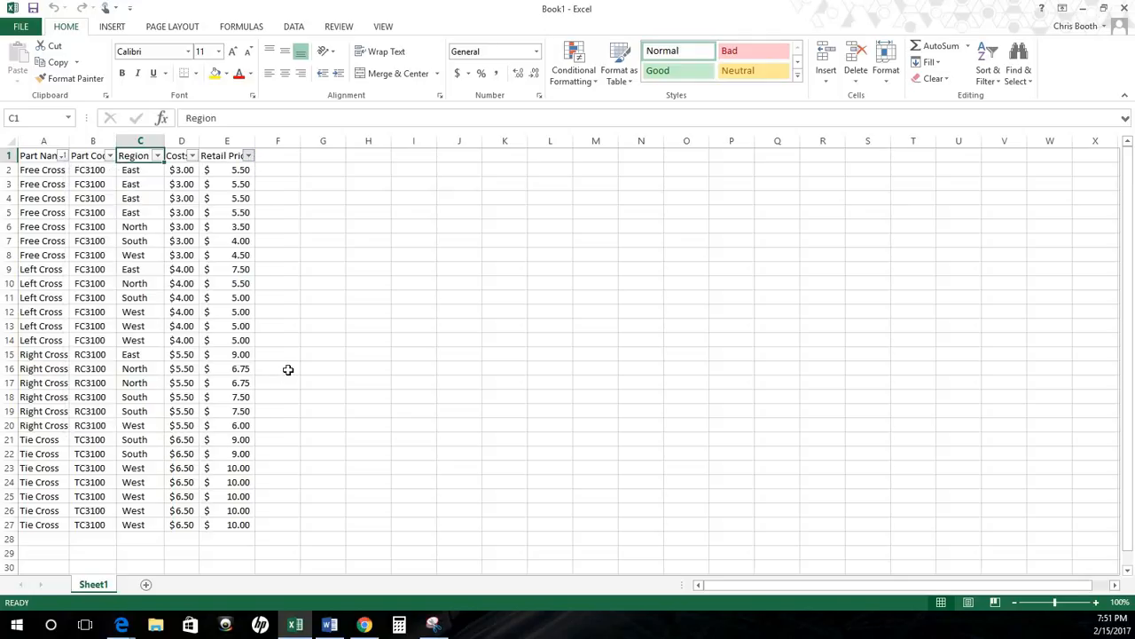
# Start inserting a PivotTable from cell G2 and set its source range to Sheet1 cells A1:E27.
pyautogui.click(319, 176)
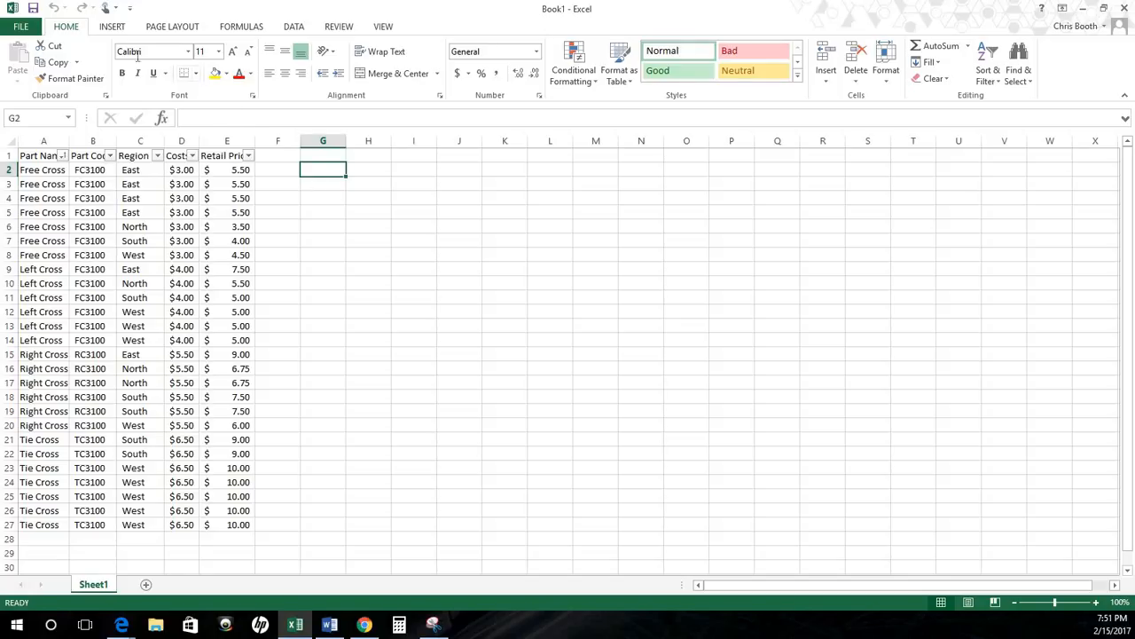
pyautogui.click(112, 26)
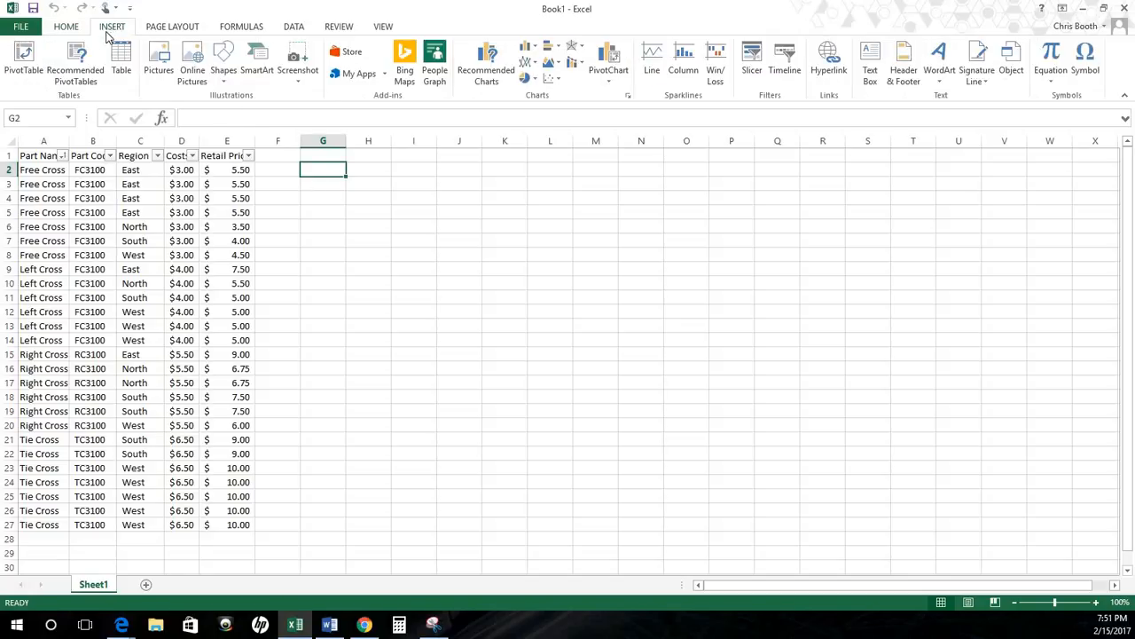
pyautogui.click(23, 58)
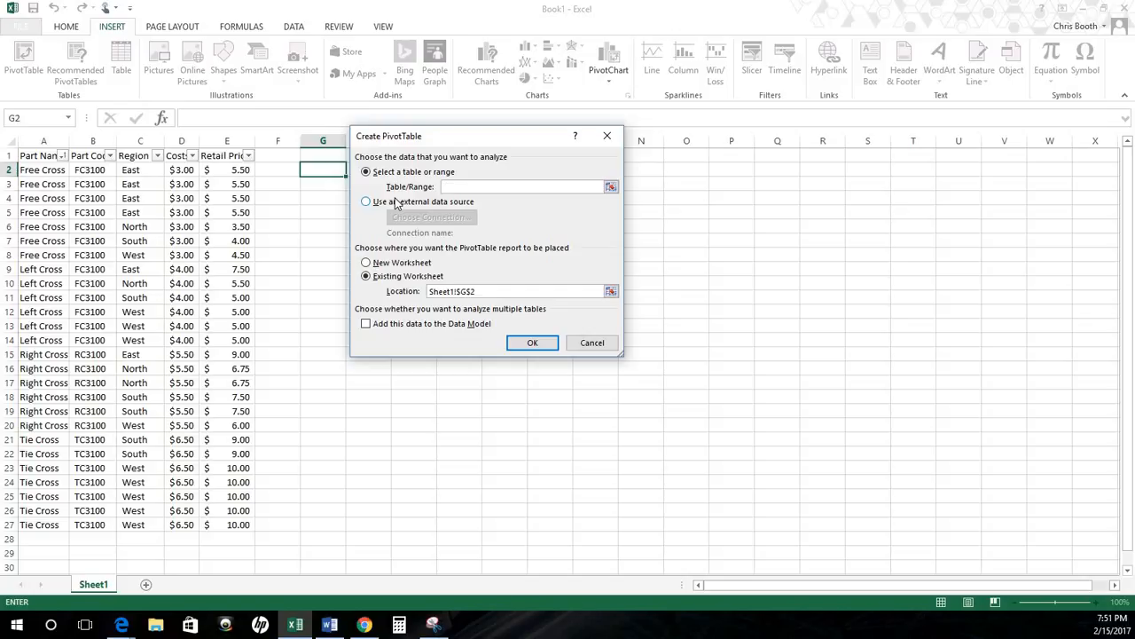
pyautogui.click(133, 178)
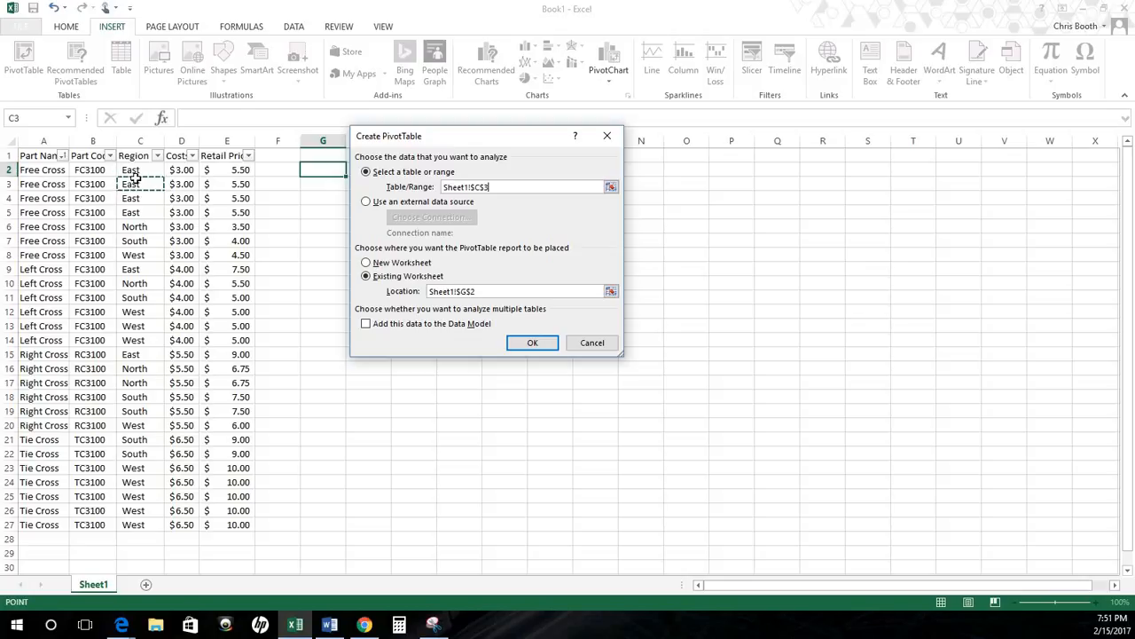
pyautogui.press('Left')
pyautogui.press('Left')
pyautogui.press('Up')
pyautogui.press('Up')
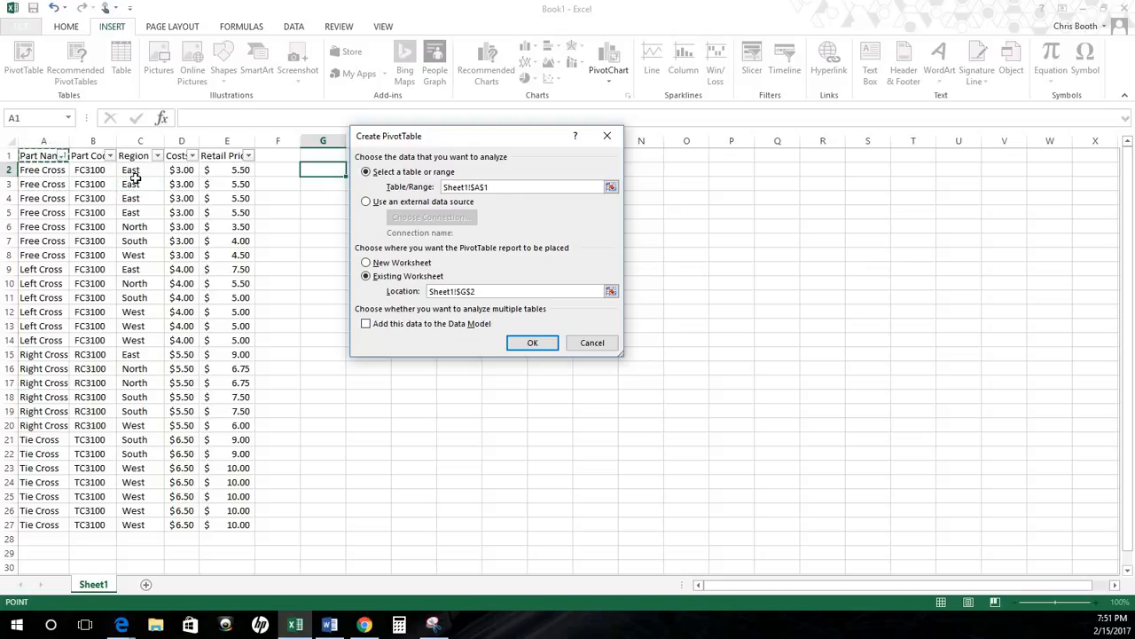
pyautogui.hotkey('ctrl', 'shift', 'Right')
pyautogui.hotkey('ctrl', 'shift', 'Down')
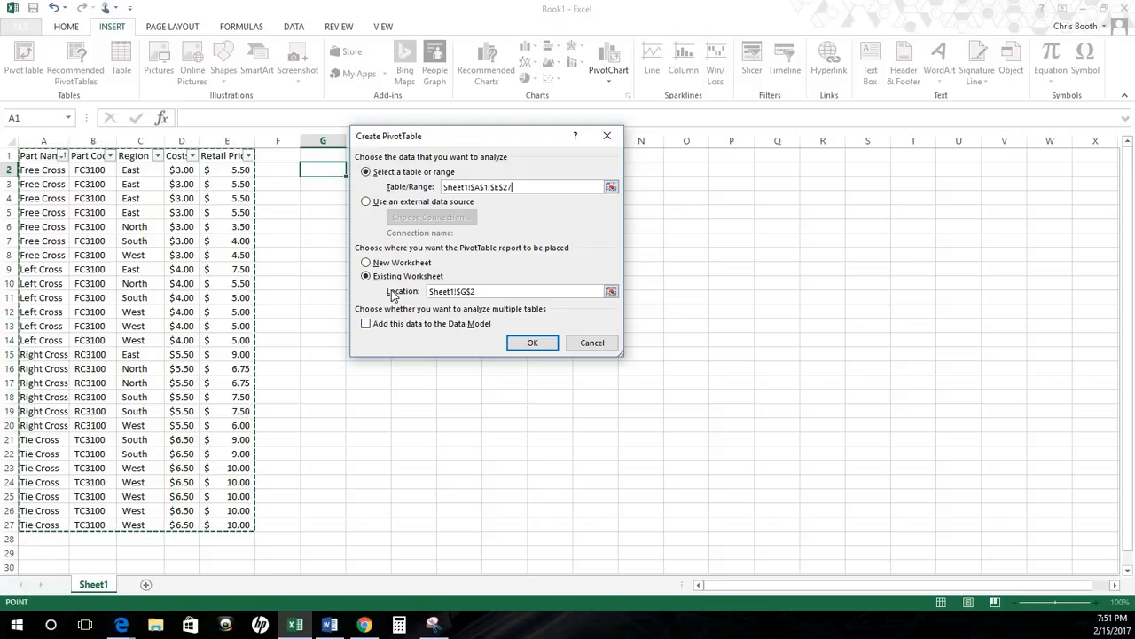
# Move the Create PivotTable dialog away from the data and reselect A1:E27 as the source range.
pyautogui.moveTo(473, 143); pyautogui.dragTo(667, 164)
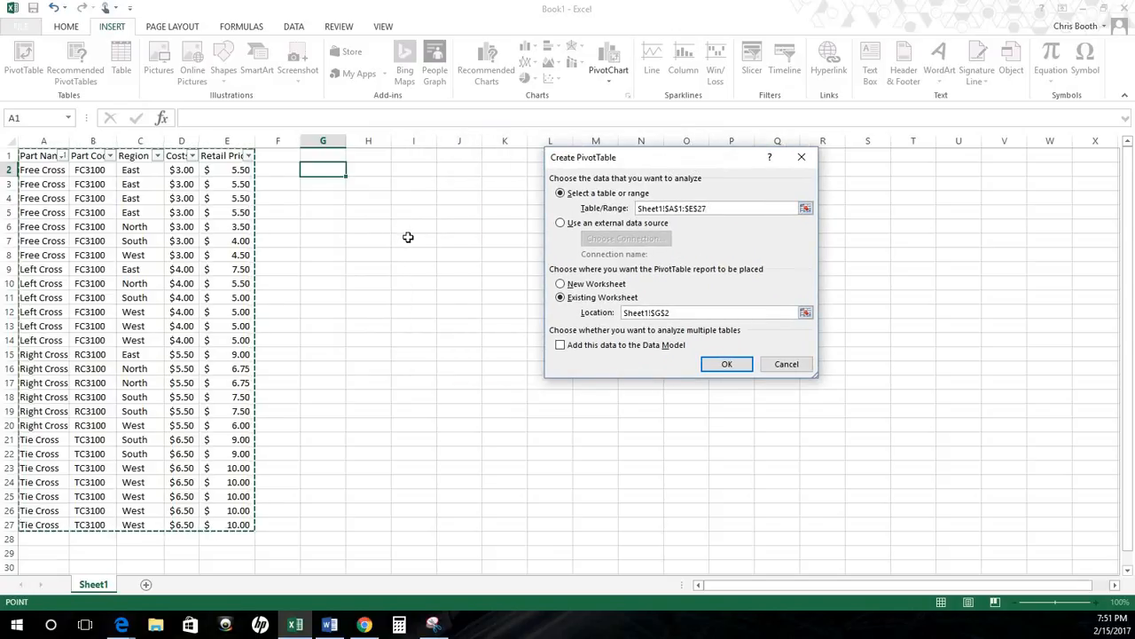
pyautogui.click(332, 185)
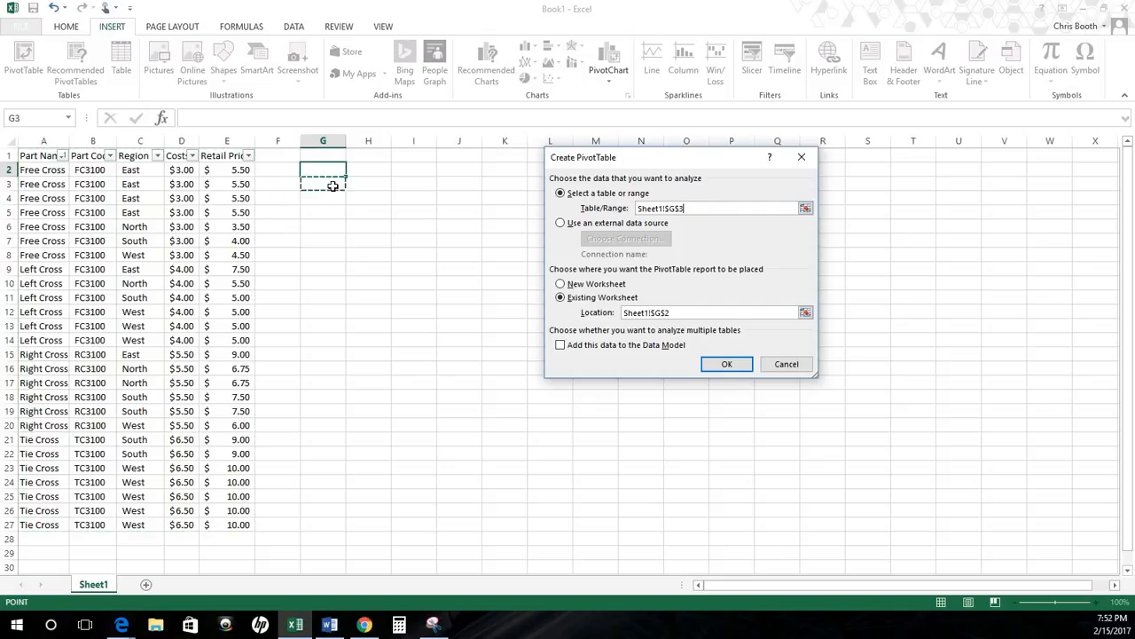
pyautogui.click(342, 168)
pyautogui.moveTo(53, 156); pyautogui.dragTo(226, 525)
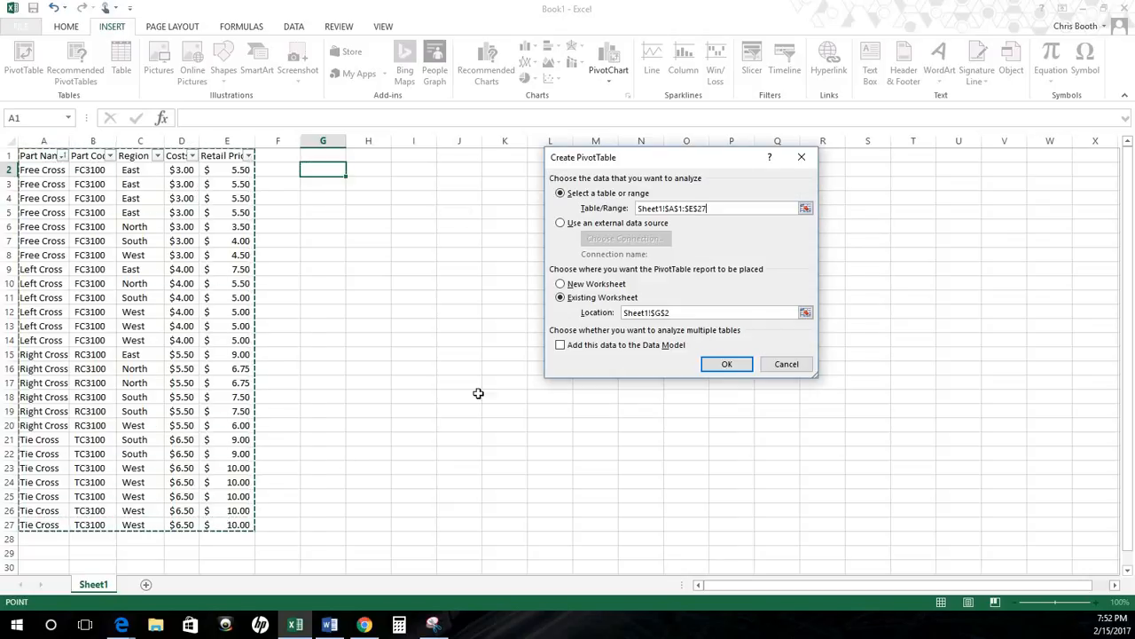
# Try several cells on the existing worksheet as the PivotTable's location, ending with H3.
pyautogui.click(562, 298)
pyautogui.click(327, 213)
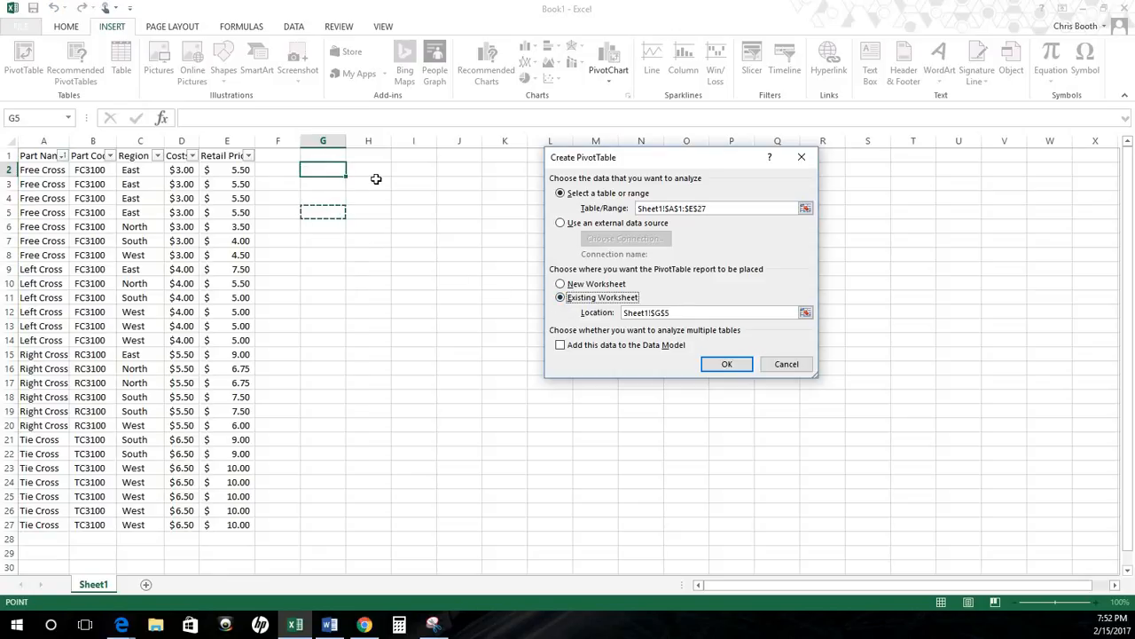
pyautogui.click(374, 181)
pyautogui.click(413, 227)
pyautogui.click(335, 227)
pyautogui.click(371, 177)
pyautogui.click(368, 222)
pyautogui.click(306, 230)
pyautogui.click(385, 182)
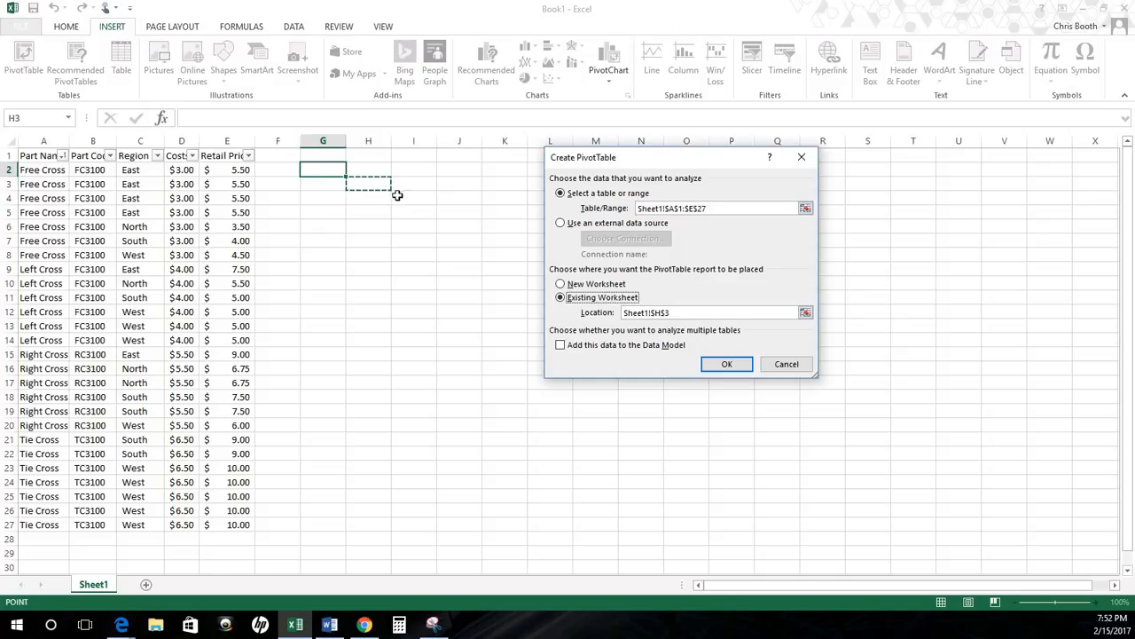
# Create the PivotTable on a new worksheet and compare its field list with the source columns on Sheet1.
pyautogui.click(560, 283)
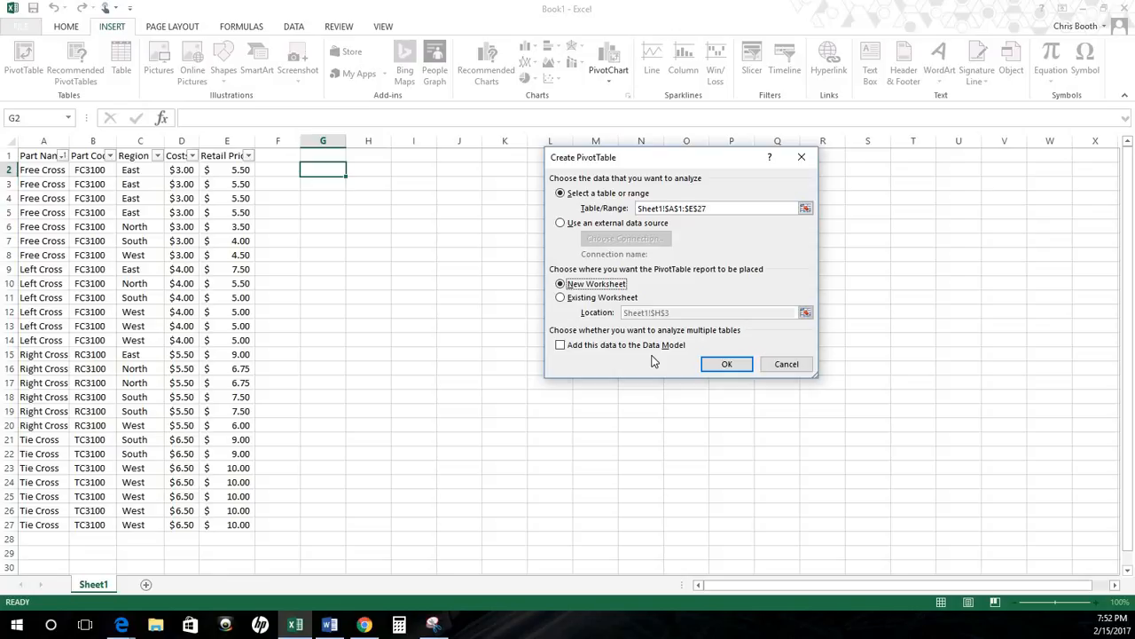
pyautogui.click(724, 366)
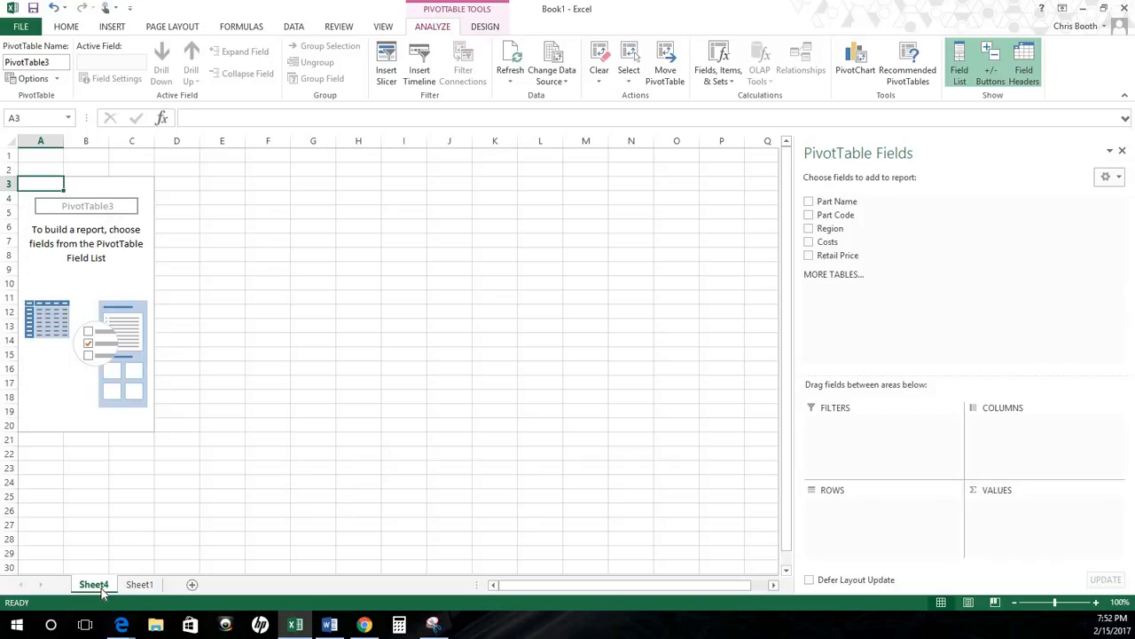
pyautogui.click(137, 586)
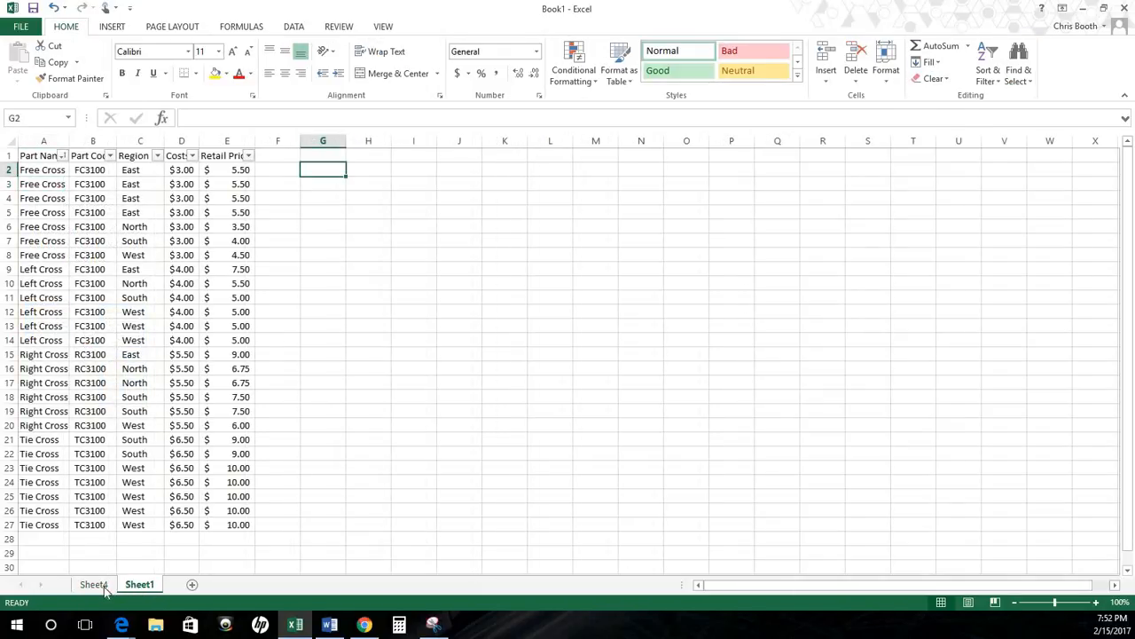
pyautogui.click(93, 585)
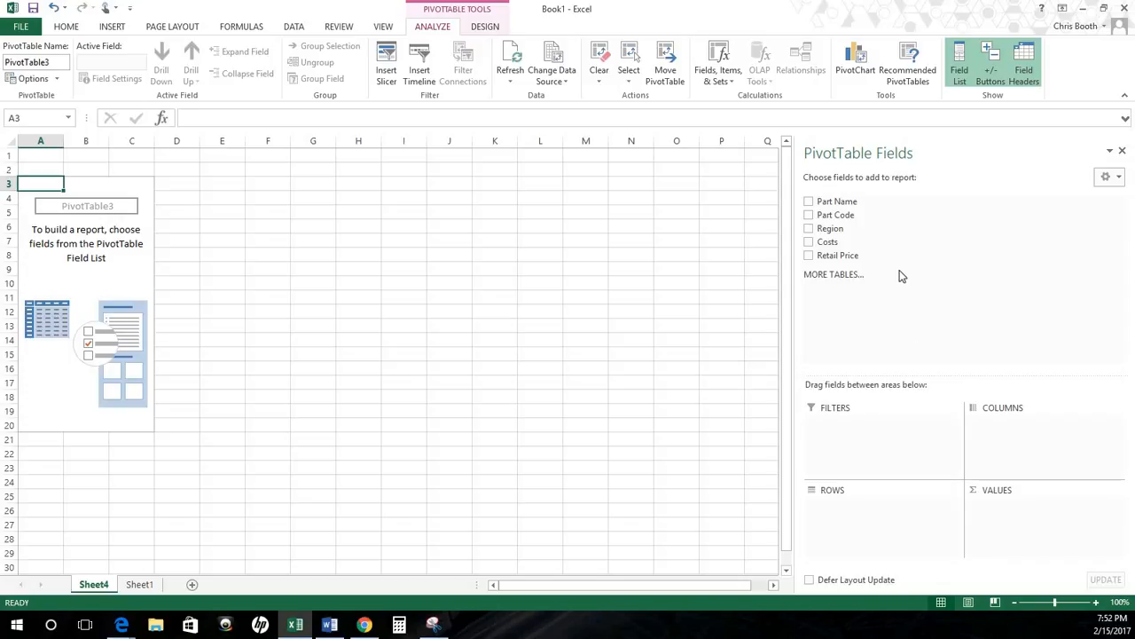
pyautogui.click(139, 584)
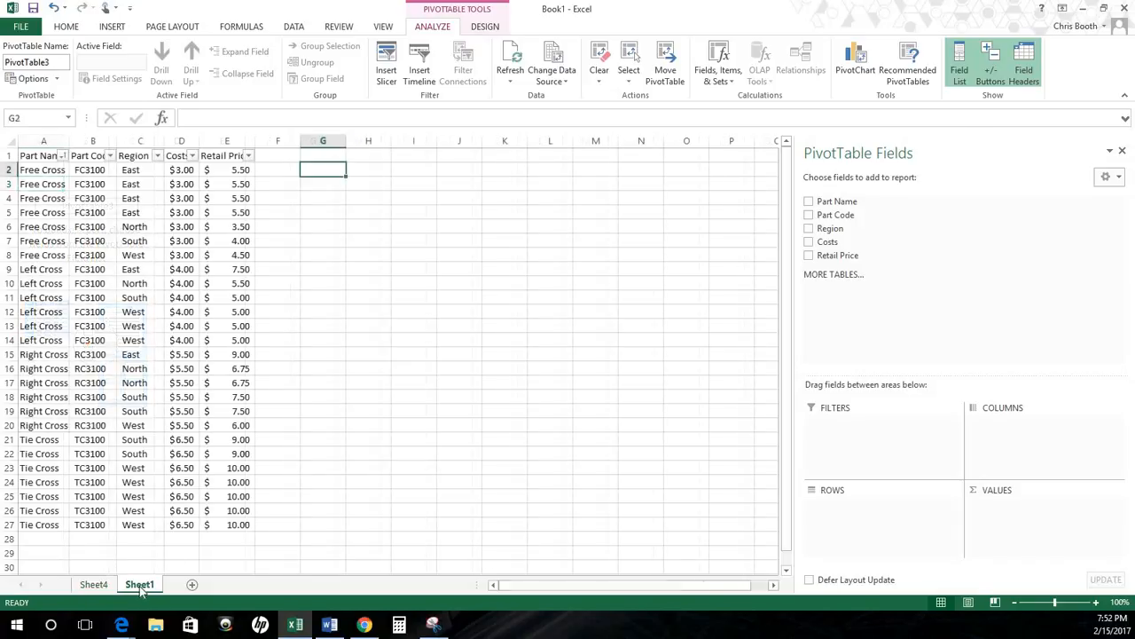
pyautogui.click(93, 585)
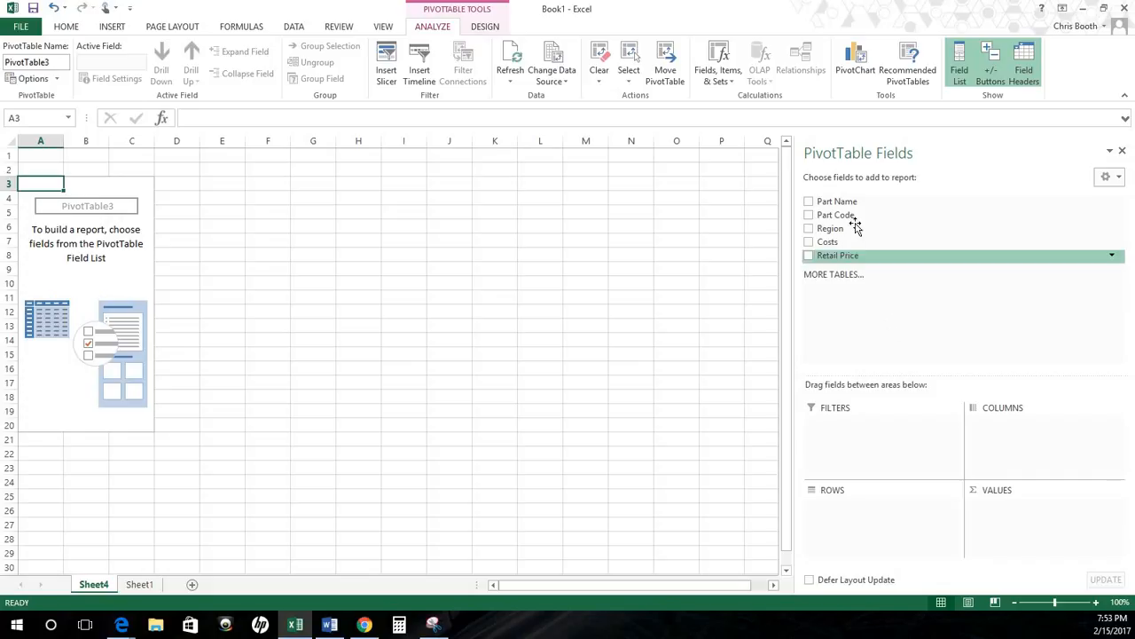
# Add the Part Name field to the PivotTable's rows.
pyautogui.moveTo(830, 202); pyautogui.dragTo(841, 503)
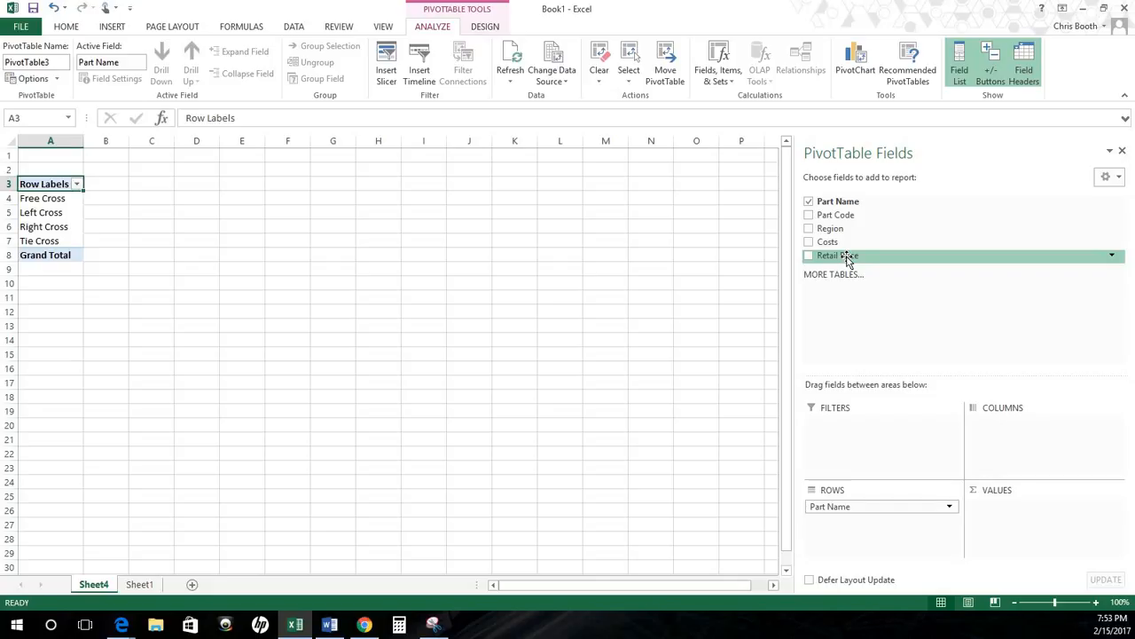
pyautogui.moveTo(847, 259); pyautogui.dragTo(1015, 511)
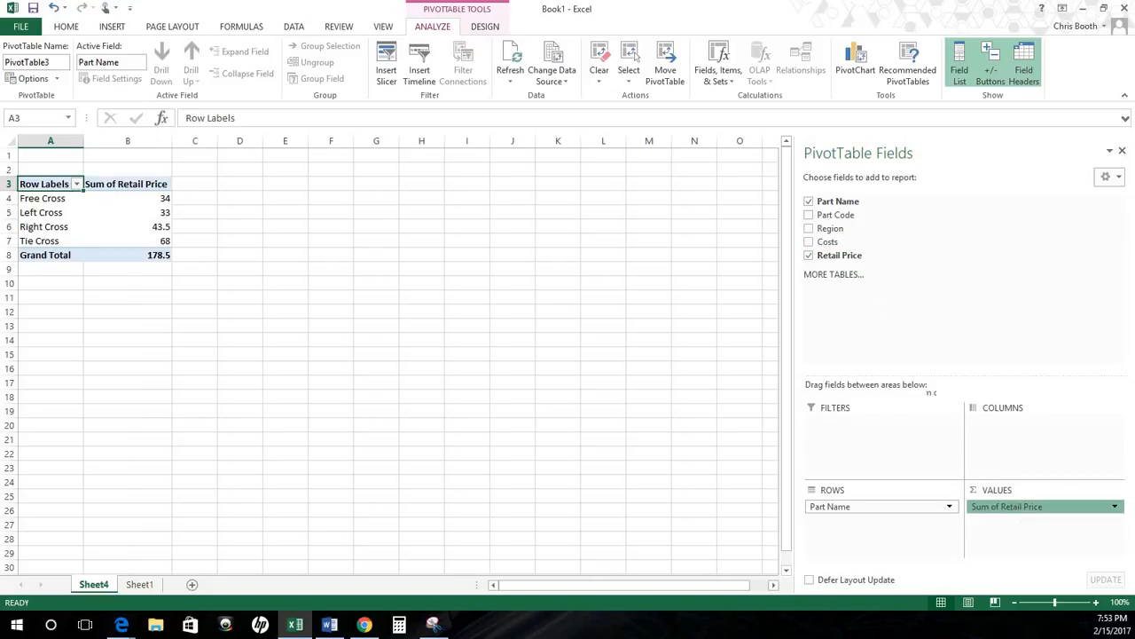
pyautogui.hotkey('ctrl', 'z')
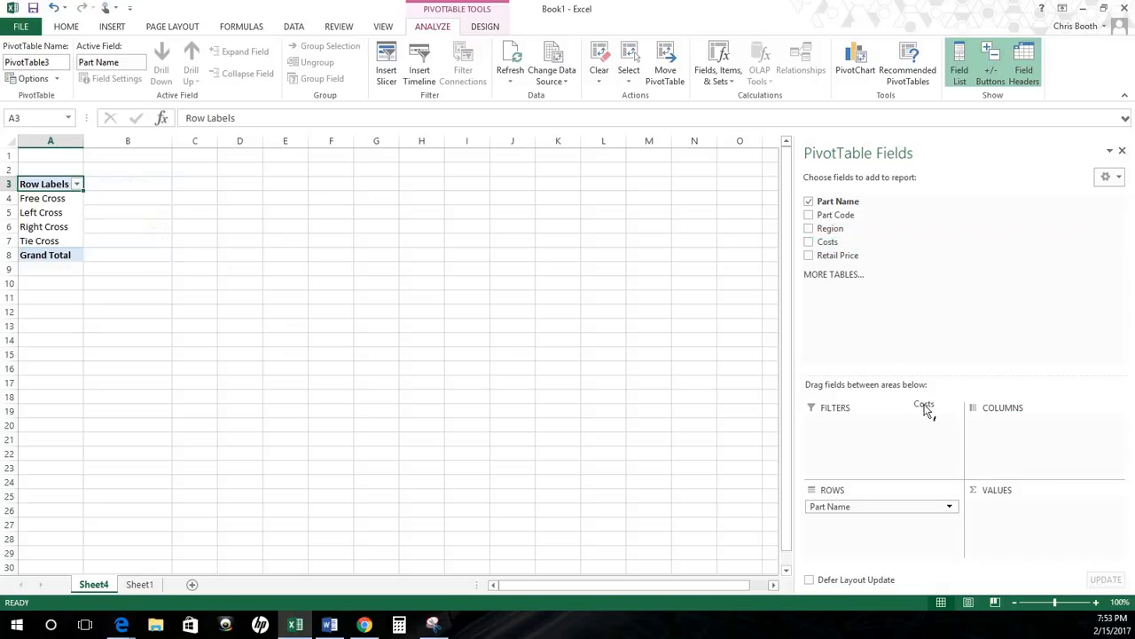
pyautogui.moveTo(1017, 511); pyautogui.dragTo(876, 269)
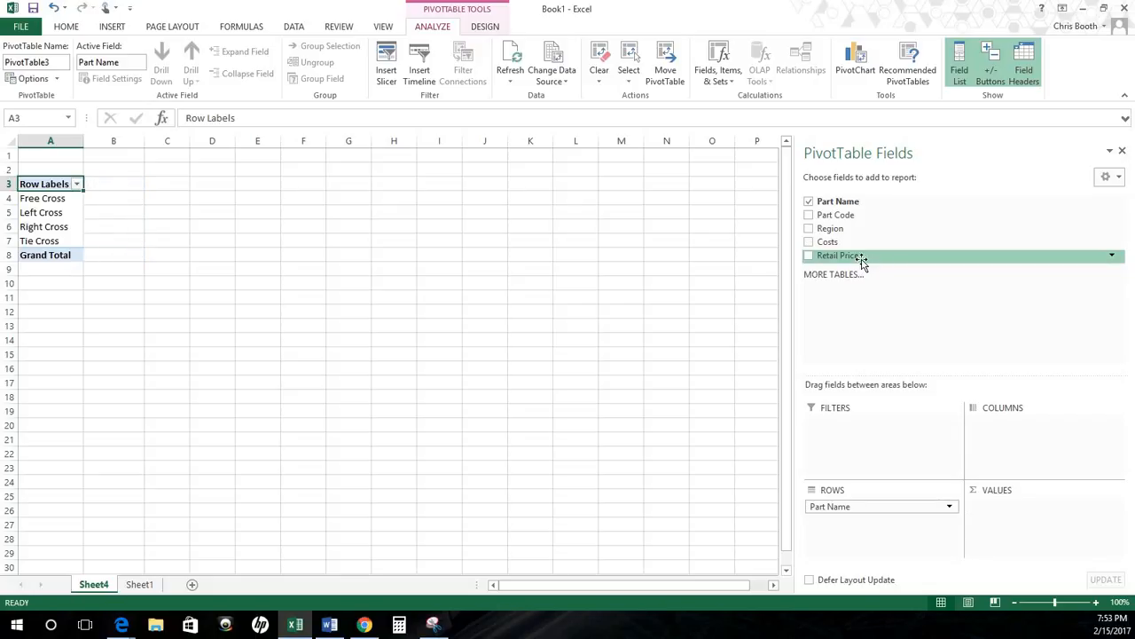
# Add Retail Price to the PivotTable as a summed value and Region as the column field.
pyautogui.moveTo(833, 256); pyautogui.dragTo(997, 520)
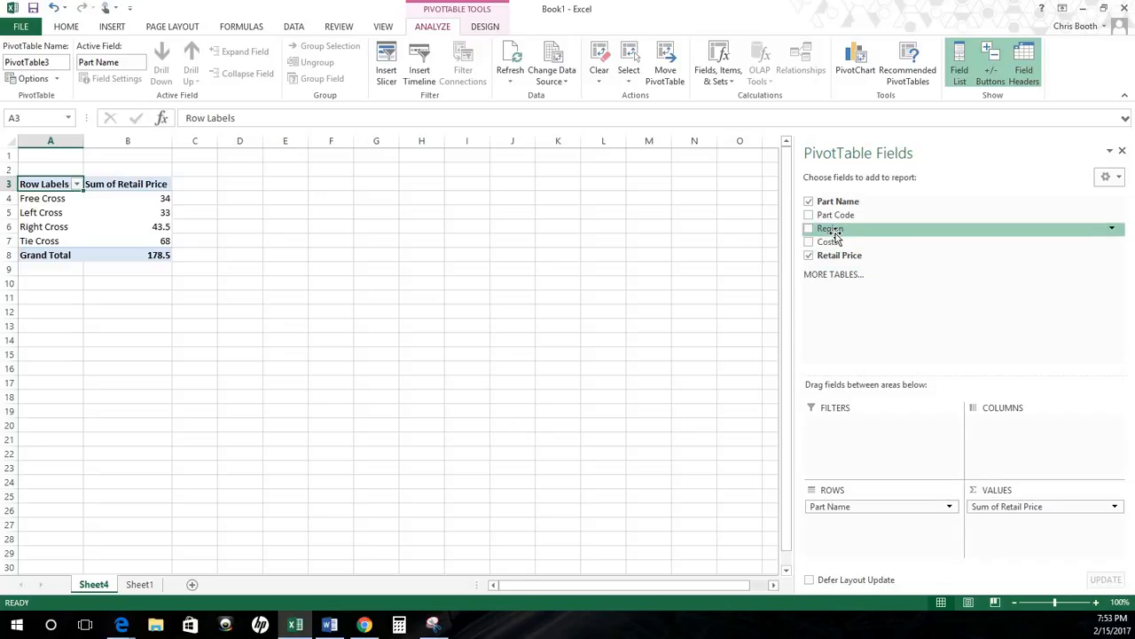
pyautogui.moveTo(833, 232); pyautogui.dragTo(1018, 440)
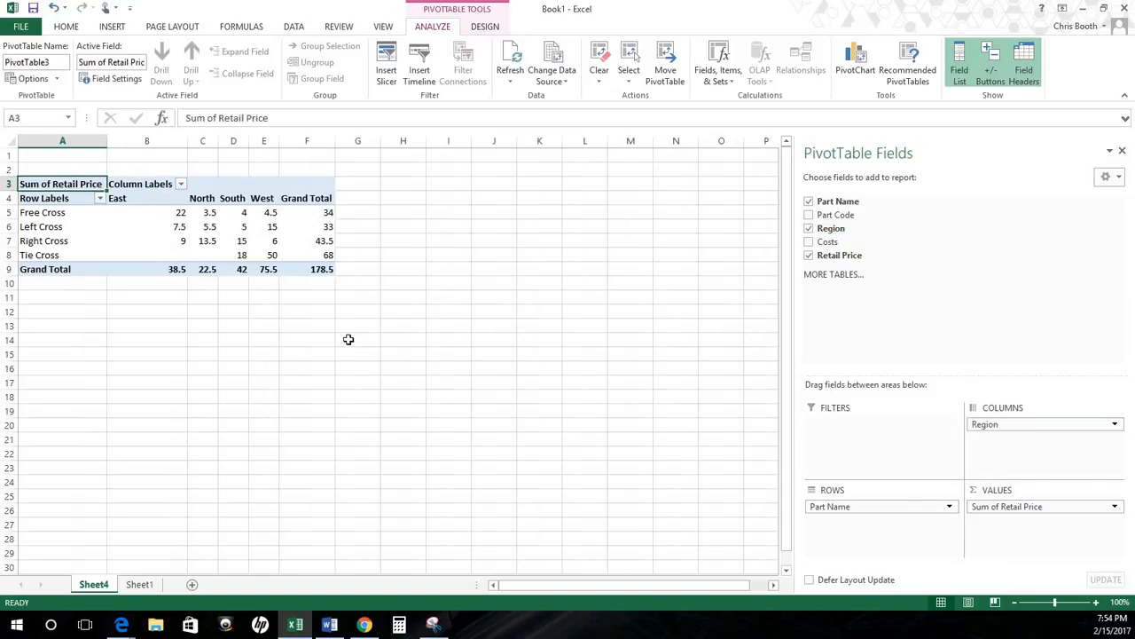
# Examine the Free Cross row's retail price sums for each region and its grand total in the PivotTable.
pyautogui.click(196, 327)
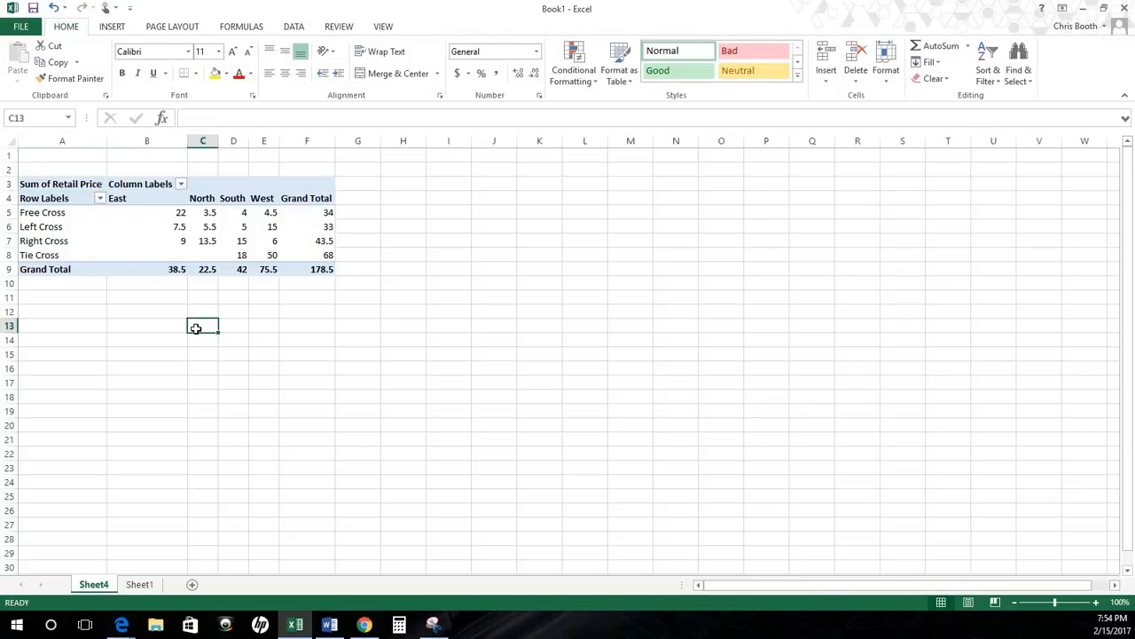
pyautogui.press('Up')
pyautogui.press('Up')
pyautogui.press('Up')
pyautogui.press('Up')
pyautogui.press('Up')
pyautogui.press('Up')
pyautogui.press('Up')
pyautogui.press('Up')
pyautogui.press('Up')
pyautogui.press('Up')
pyautogui.press('Up')
pyautogui.press('Up')
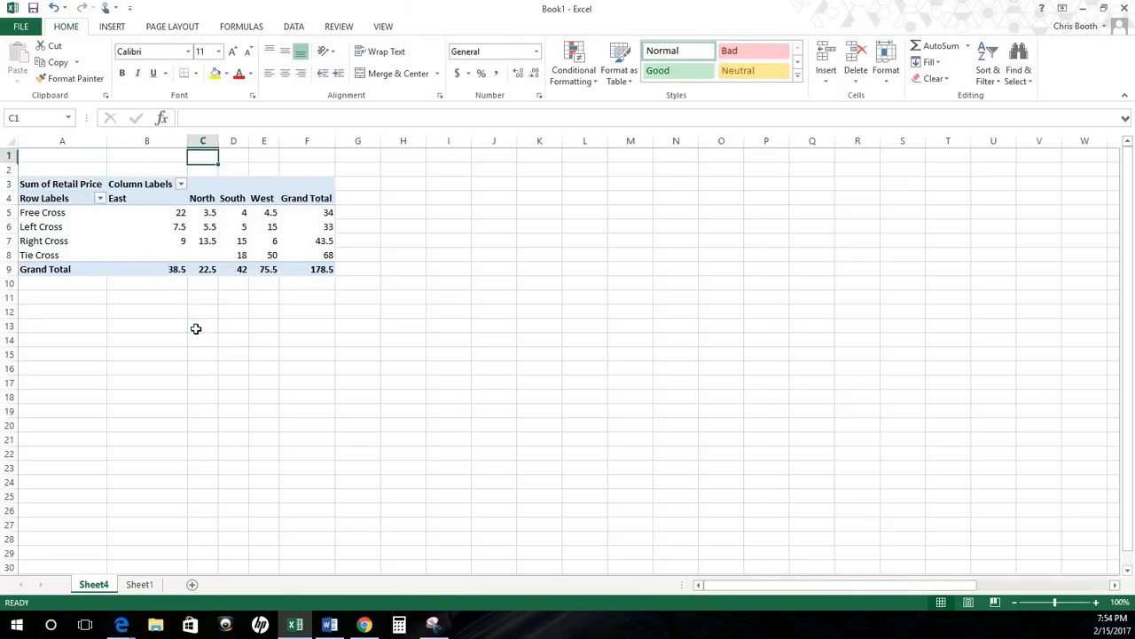
pyautogui.press('Left')
pyautogui.press('Left')
pyautogui.press('Down')
pyautogui.press('Down')
pyautogui.press('Down')
pyautogui.press('Down')
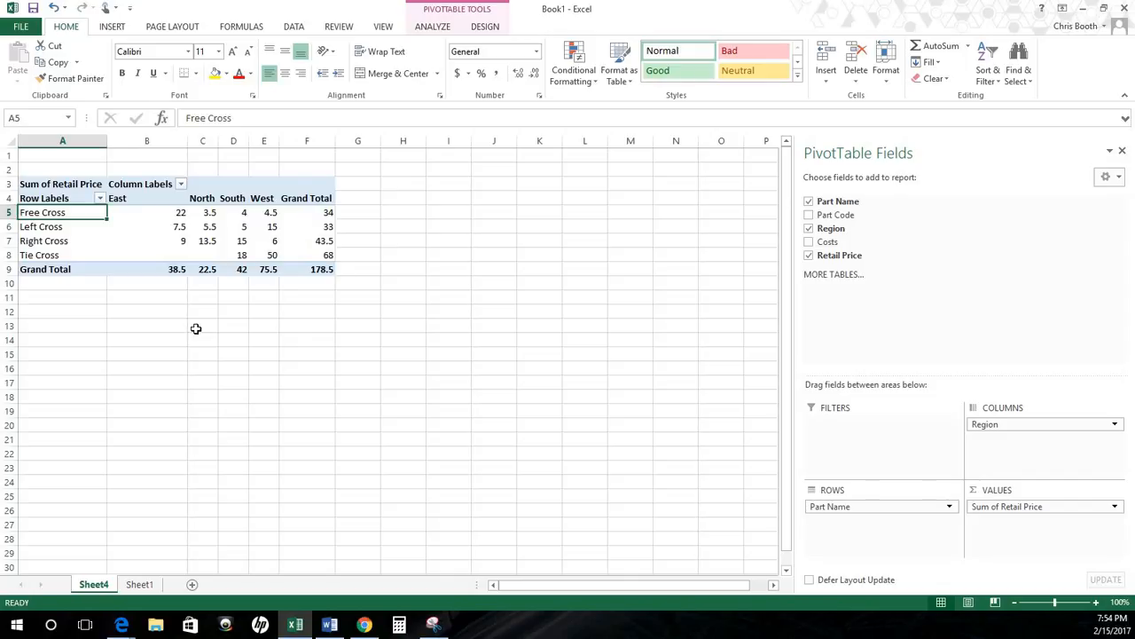
pyautogui.press('Right')
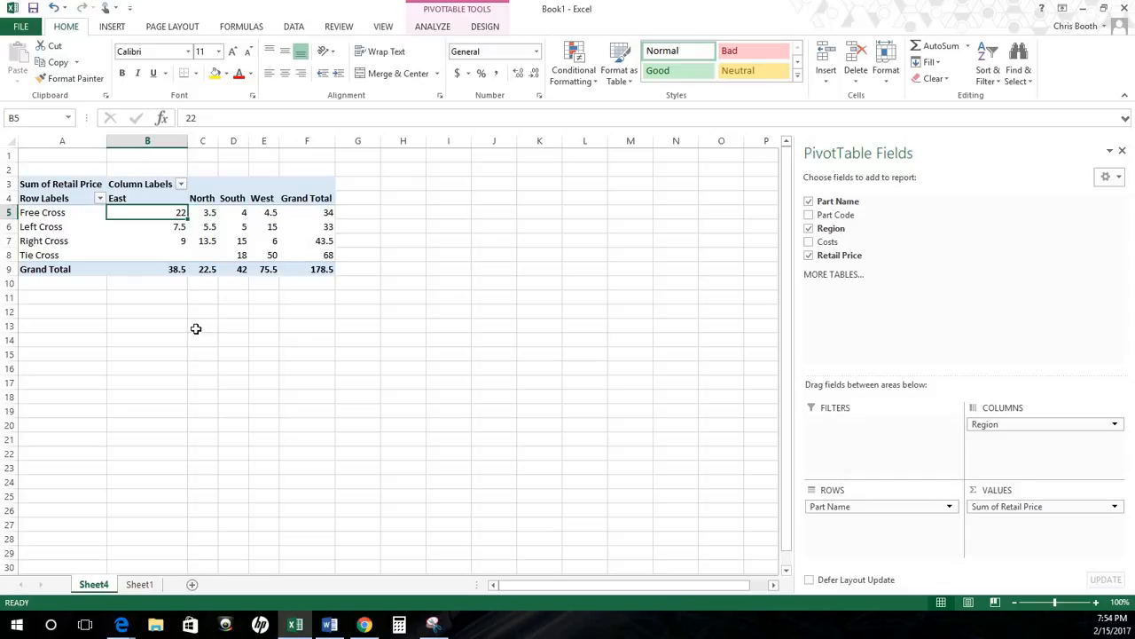
pyautogui.press('Right')
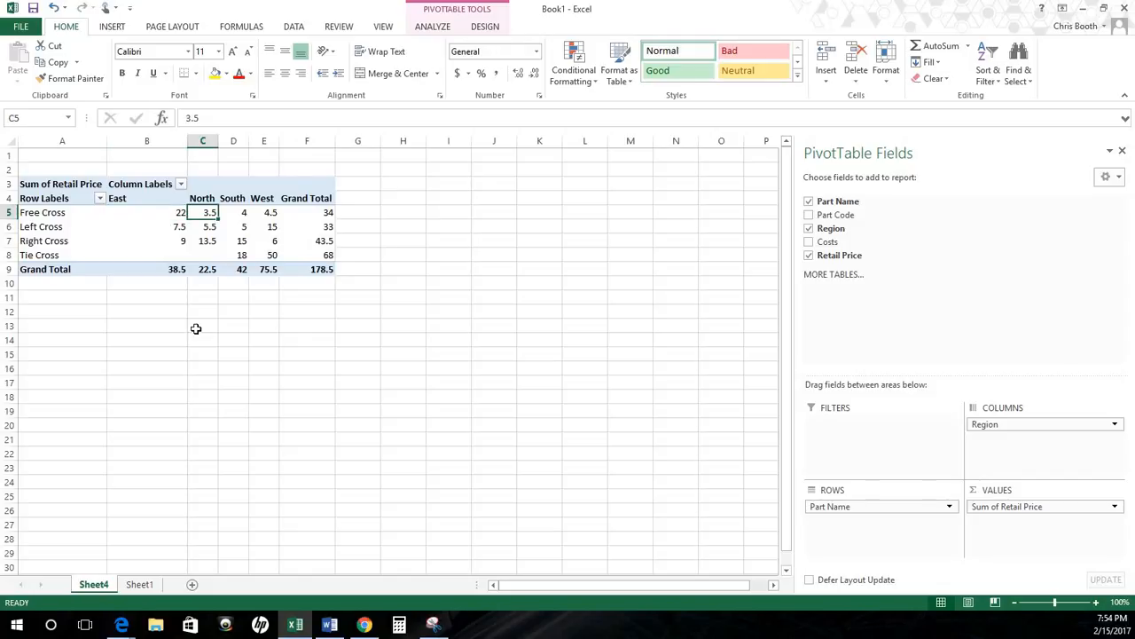
pyautogui.press('Right')
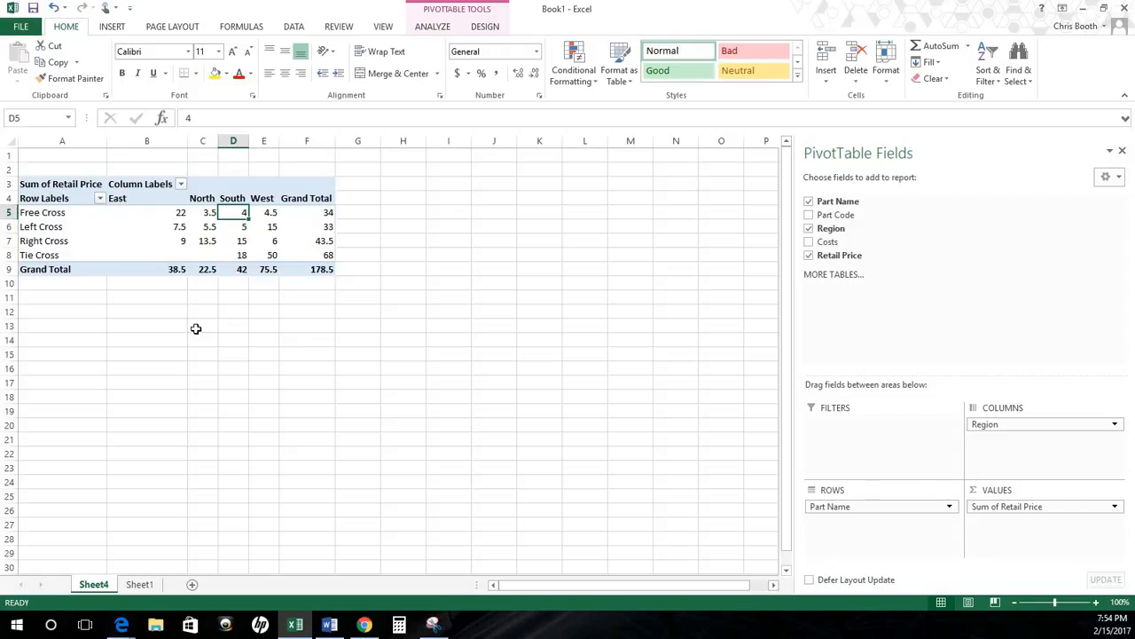
pyautogui.press('Right')
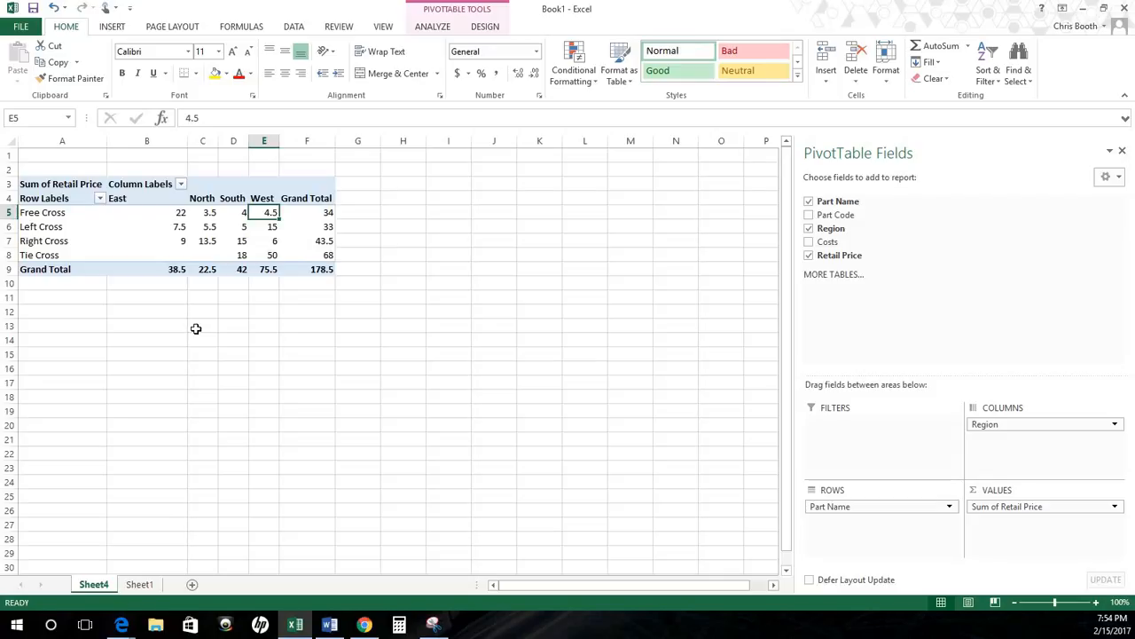
pyautogui.press('Right')
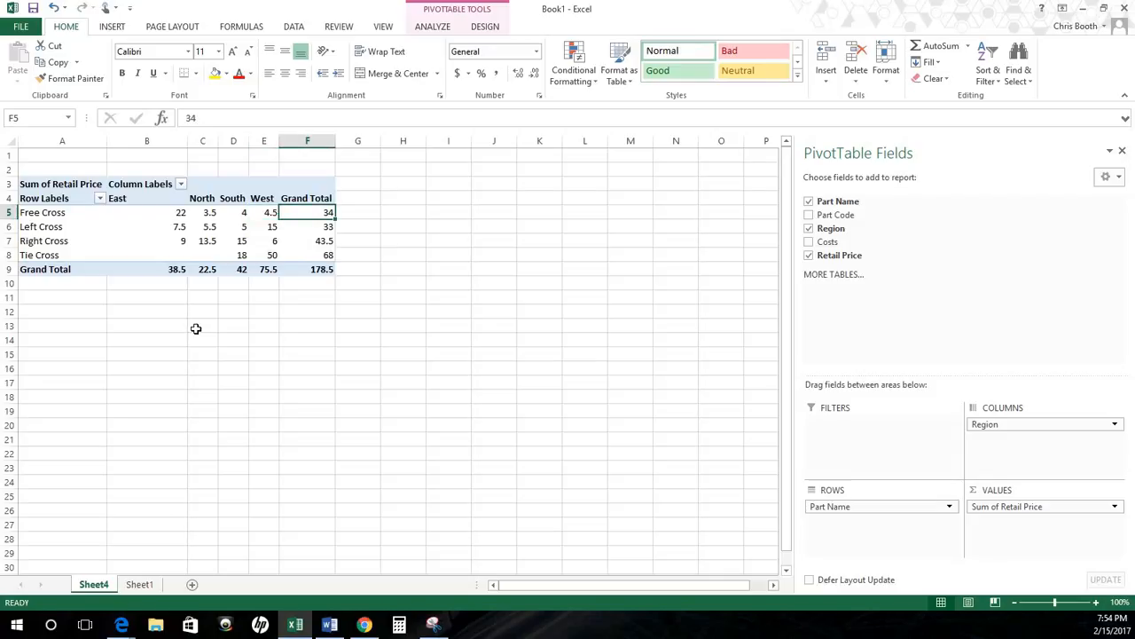
# Examine the regional totals in the PivotTable's Grand Total row.
pyautogui.press('Left')
pyautogui.press('Left')
pyautogui.press('Left')
pyautogui.press('Left')
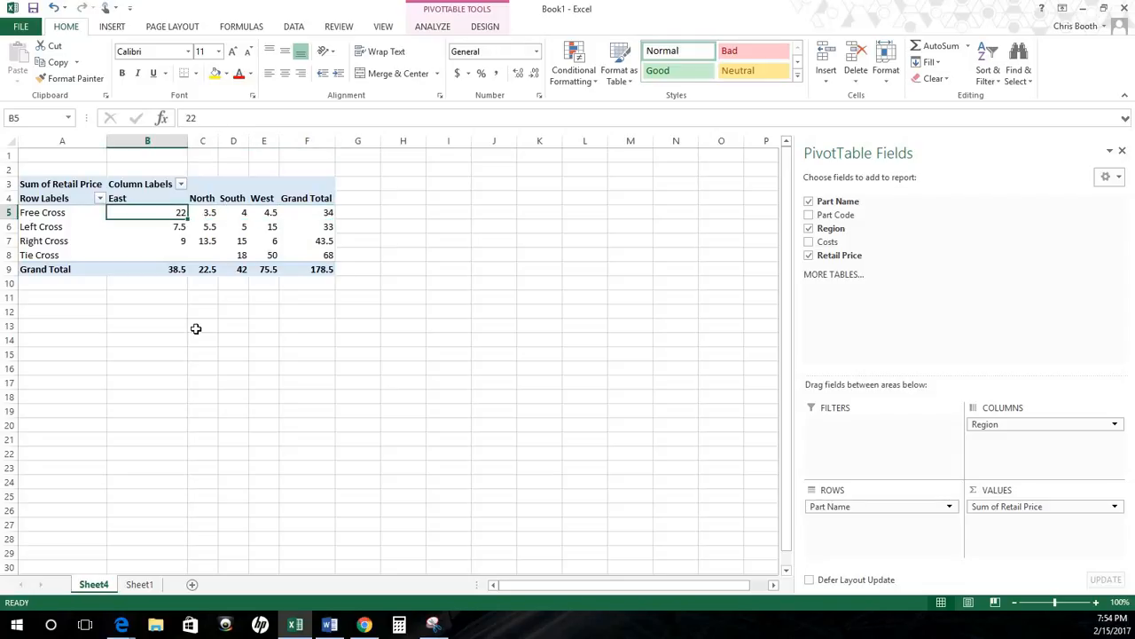
pyautogui.press('Down')
pyautogui.press('Down')
pyautogui.press('Down')
pyautogui.press('Down')
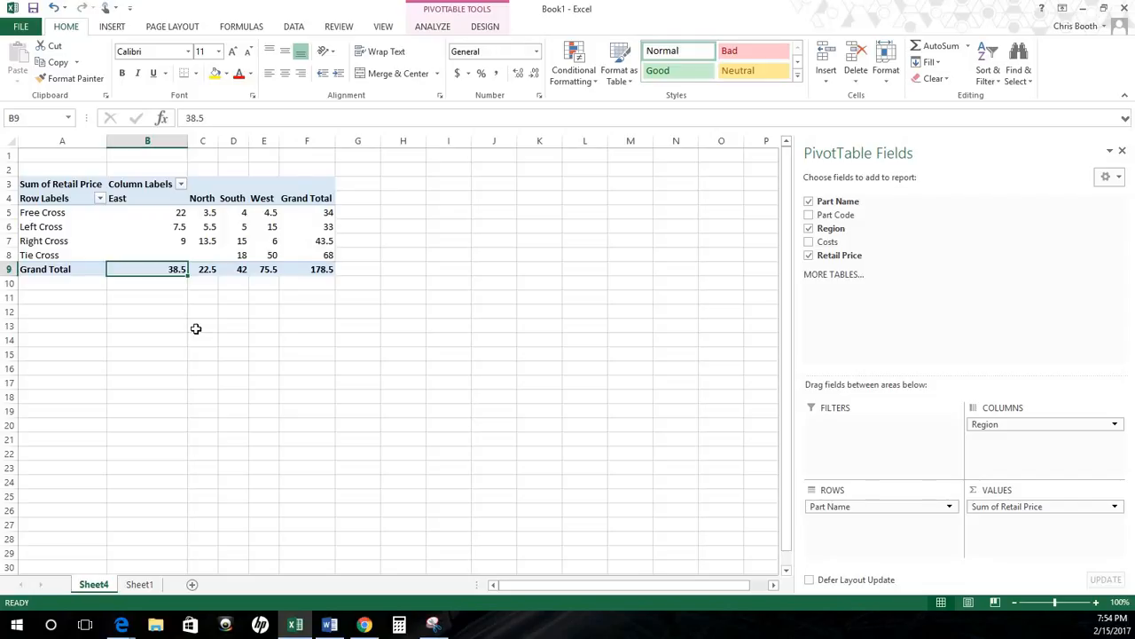
pyautogui.press('Right')
pyautogui.press('Right')
pyautogui.press('Right')
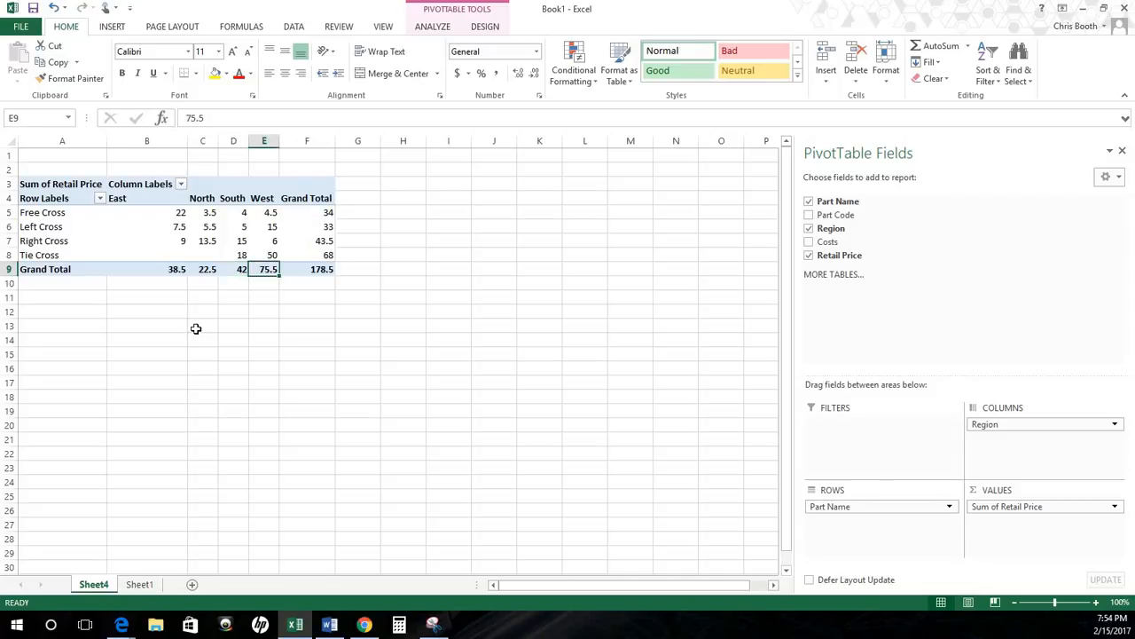
pyautogui.press('Left')
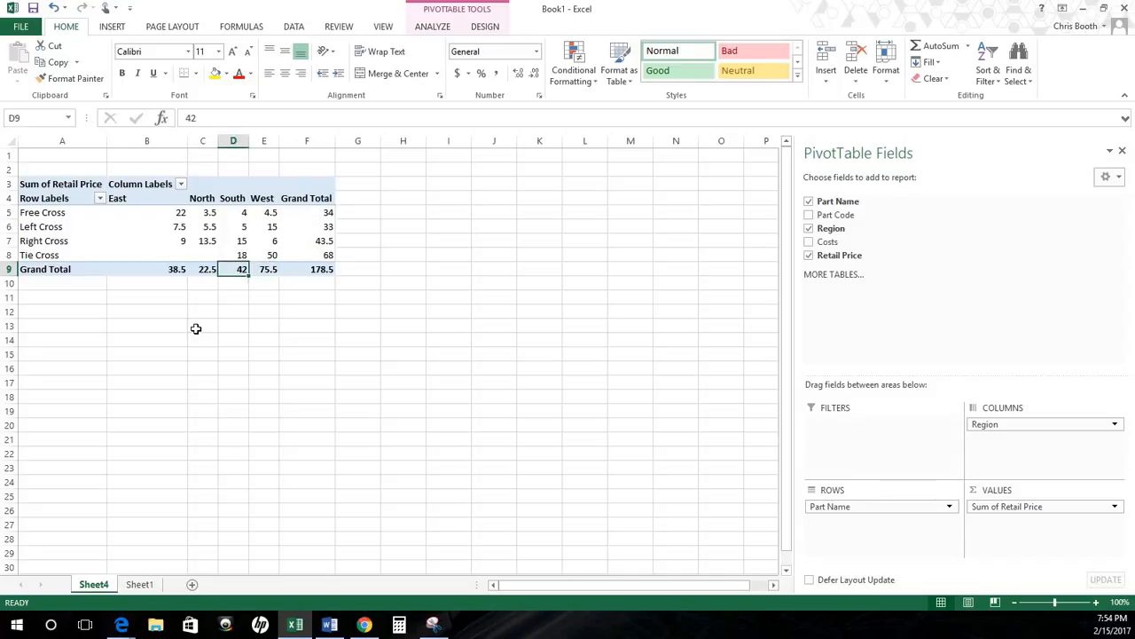
# Apply the dollar Accounting format to the PivotTable values in B5:F8.
pyautogui.press('Left')
pyautogui.press('Up')
pyautogui.press('Up')
pyautogui.press('Up')
pyautogui.press('Left')
pyautogui.press('Up')
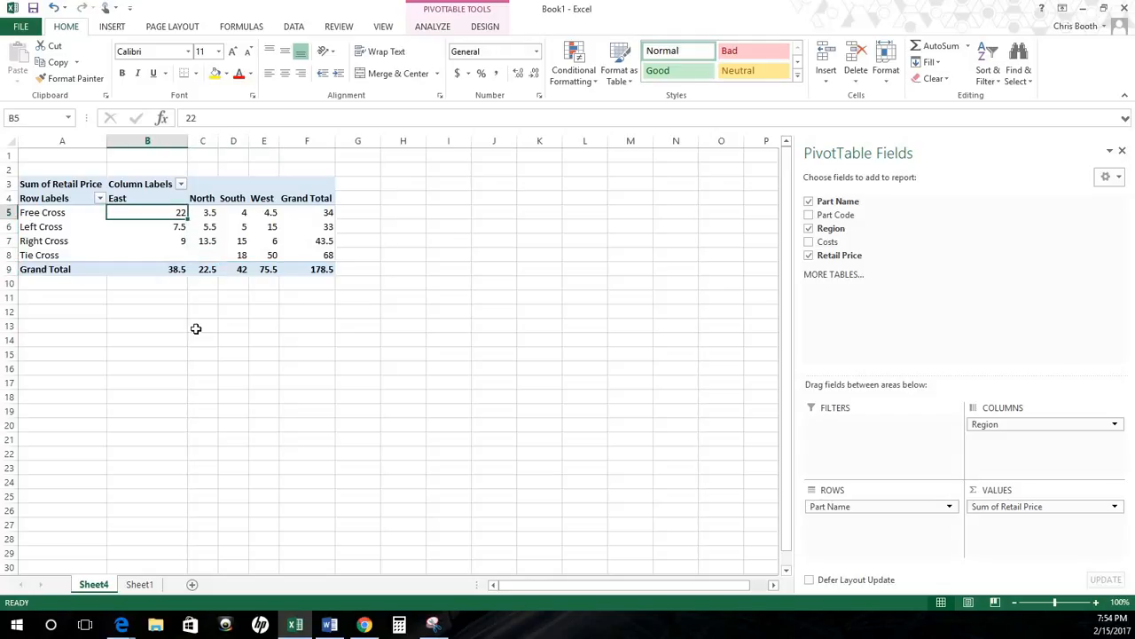
pyautogui.hotkey('shift', 'Right')
pyautogui.hotkey('shift', 'Right')
pyautogui.hotkey('shift', 'Right')
pyautogui.hotkey('shift', 'Right')
pyautogui.hotkey('shift', 'Right')
pyautogui.hotkey('shift', 'Left')
pyautogui.hotkey('shift', 'Down')
pyautogui.hotkey('shift', 'Down')
pyautogui.hotkey('shift', 'Down')
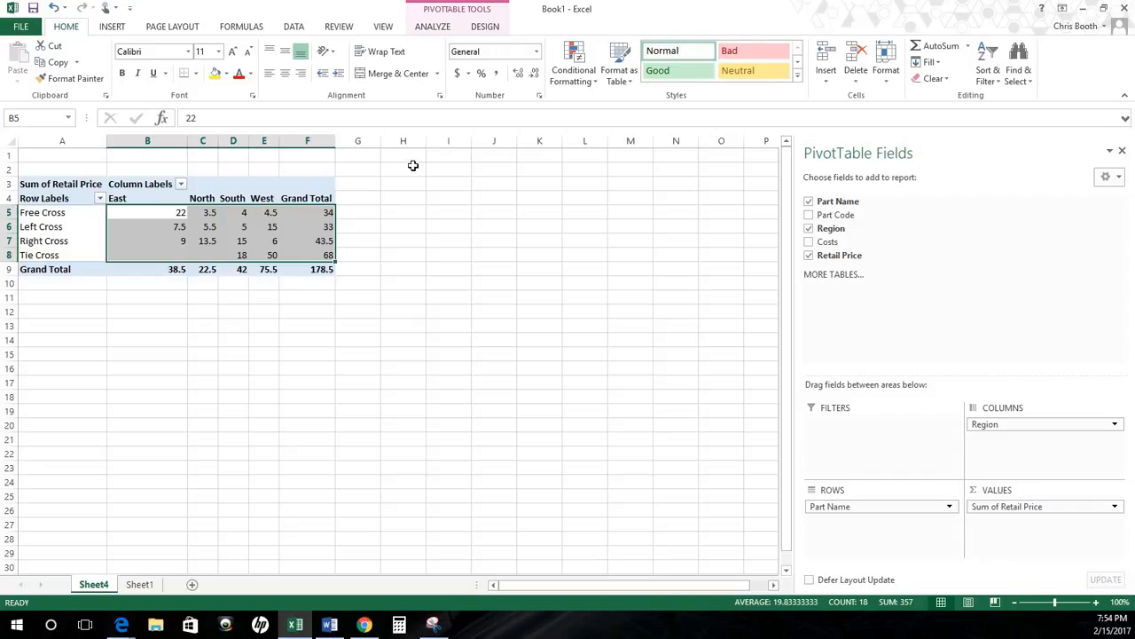
pyautogui.click(457, 74)
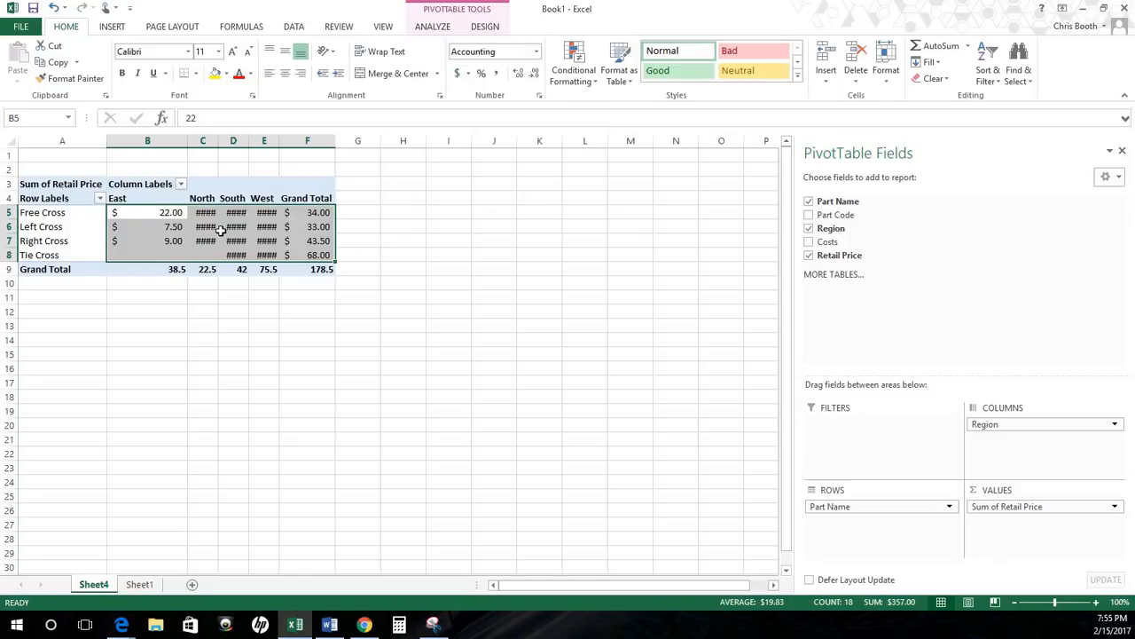
# AutoFit all column widths on the PivotTable's worksheet so the region values fit.
pyautogui.moveTo(221, 229)
pyautogui.click(7, 140)
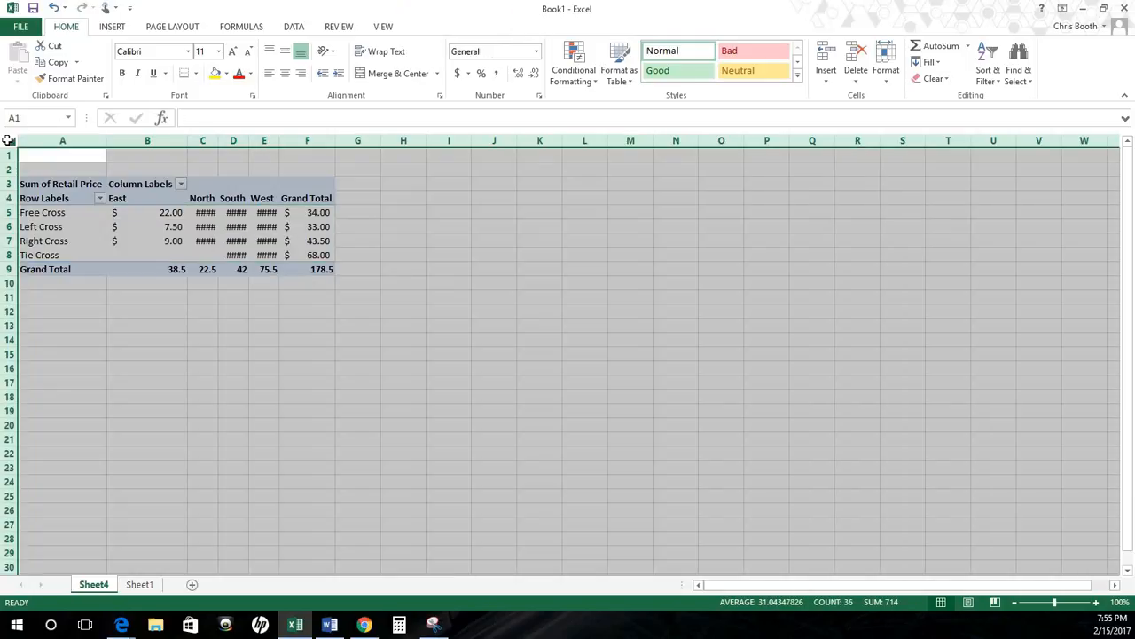
pyautogui.doubleClick(217, 140)
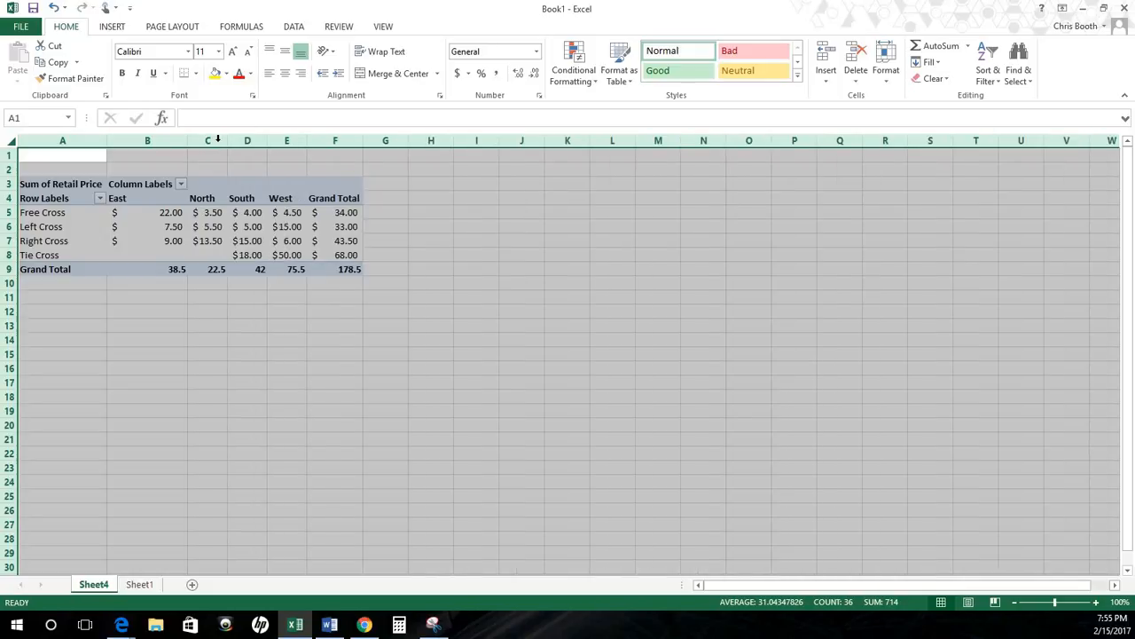
pyautogui.click(280, 242)
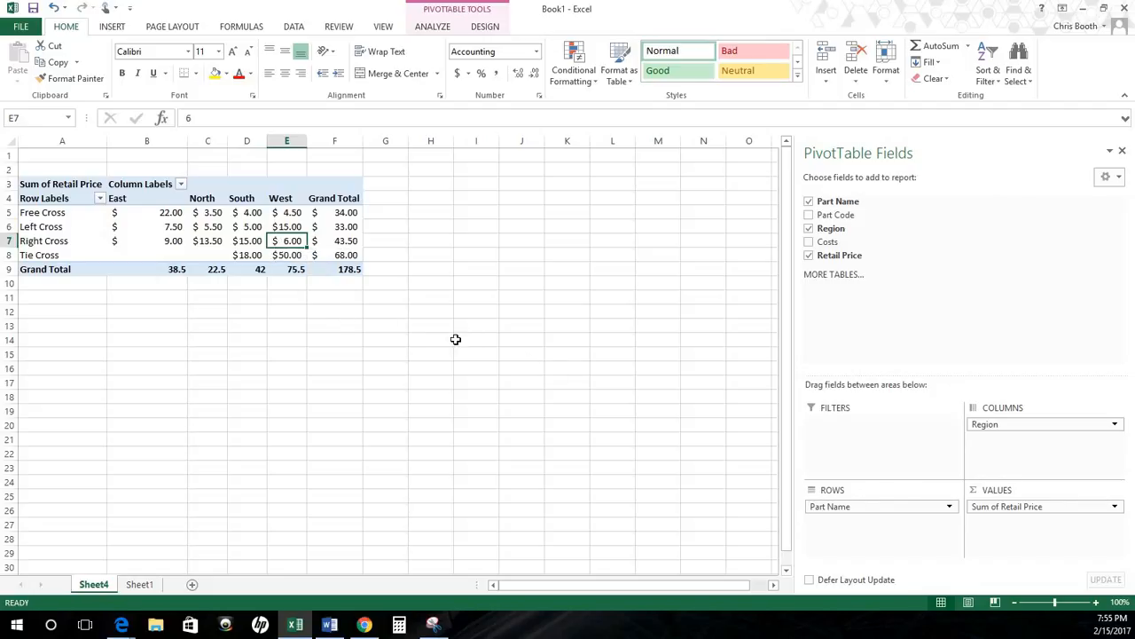
# Change the Retail Price value field's summary calculation to Count.
pyautogui.click(996, 507)
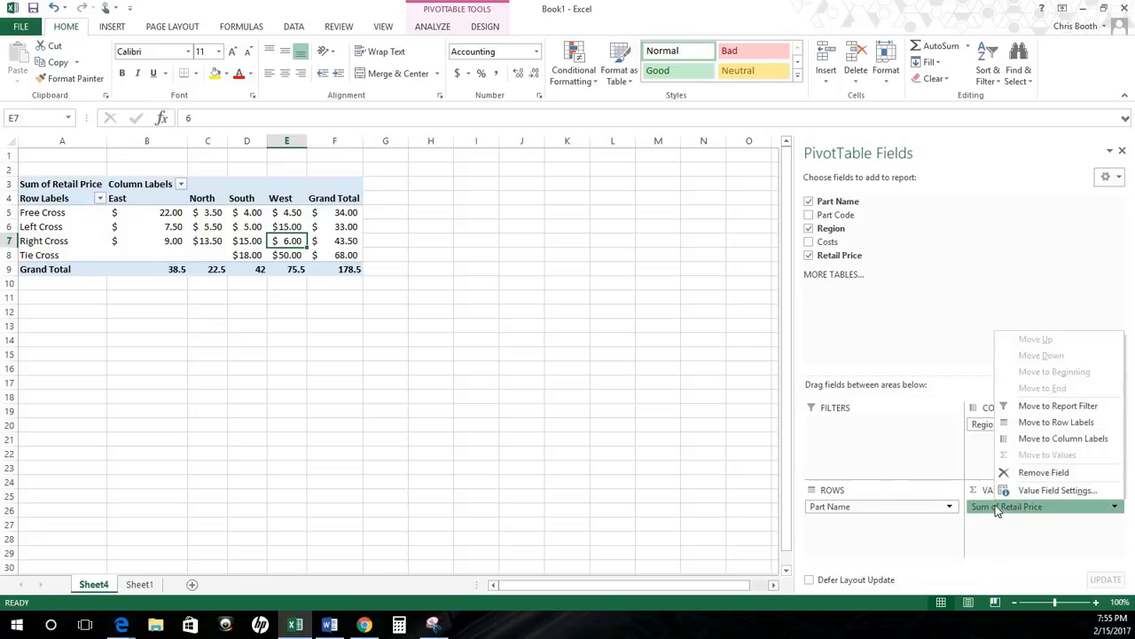
pyautogui.click(1049, 495)
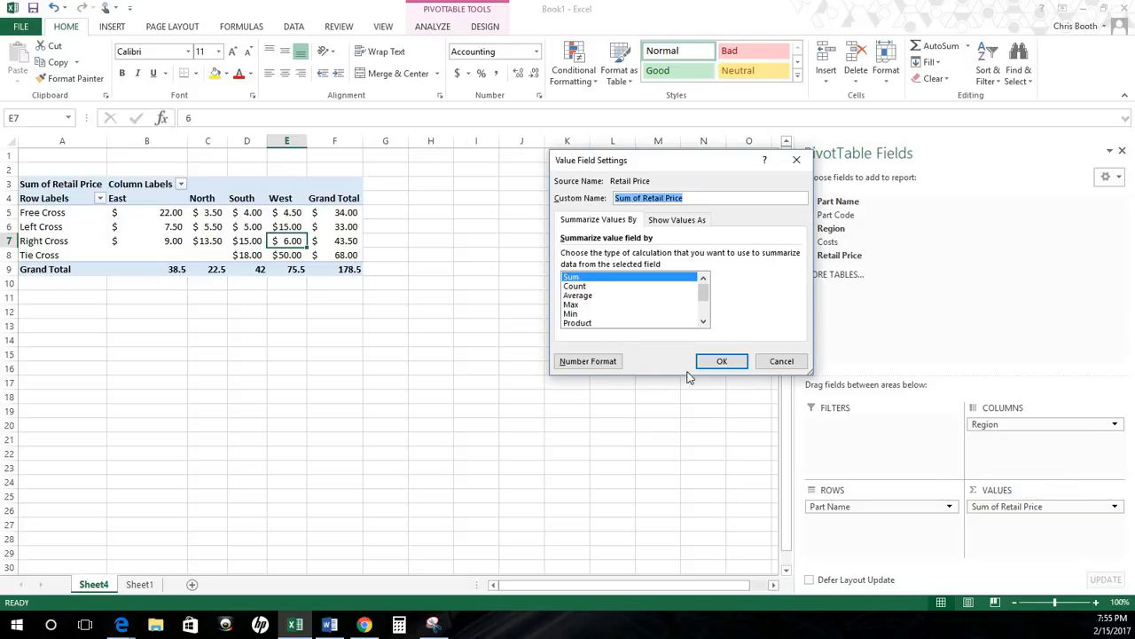
pyautogui.click(577, 286)
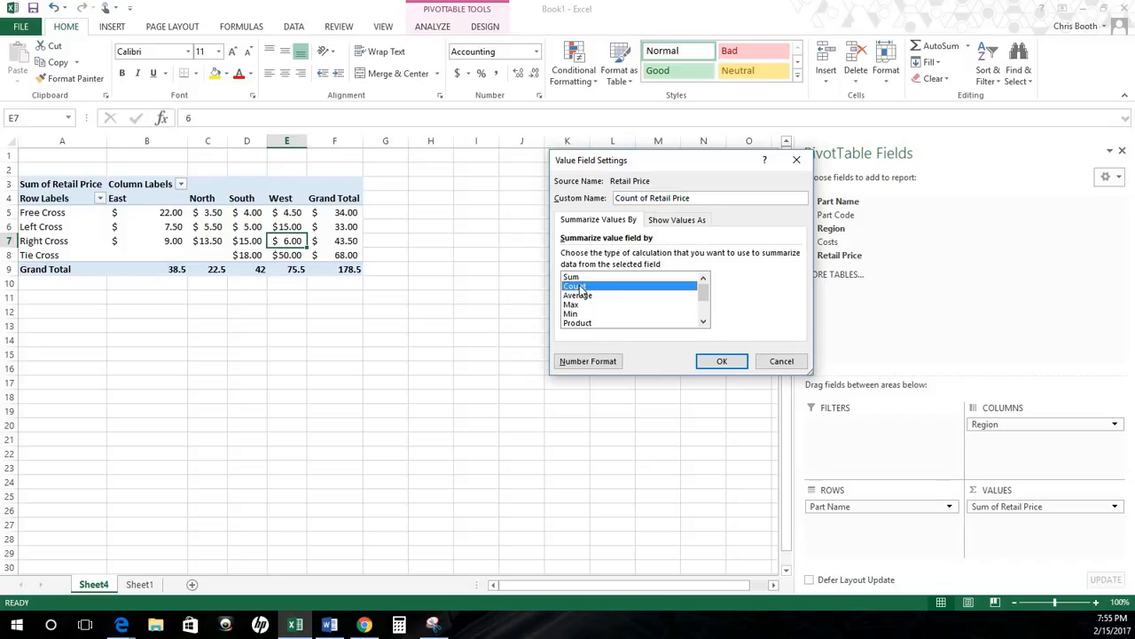
pyautogui.click(725, 362)
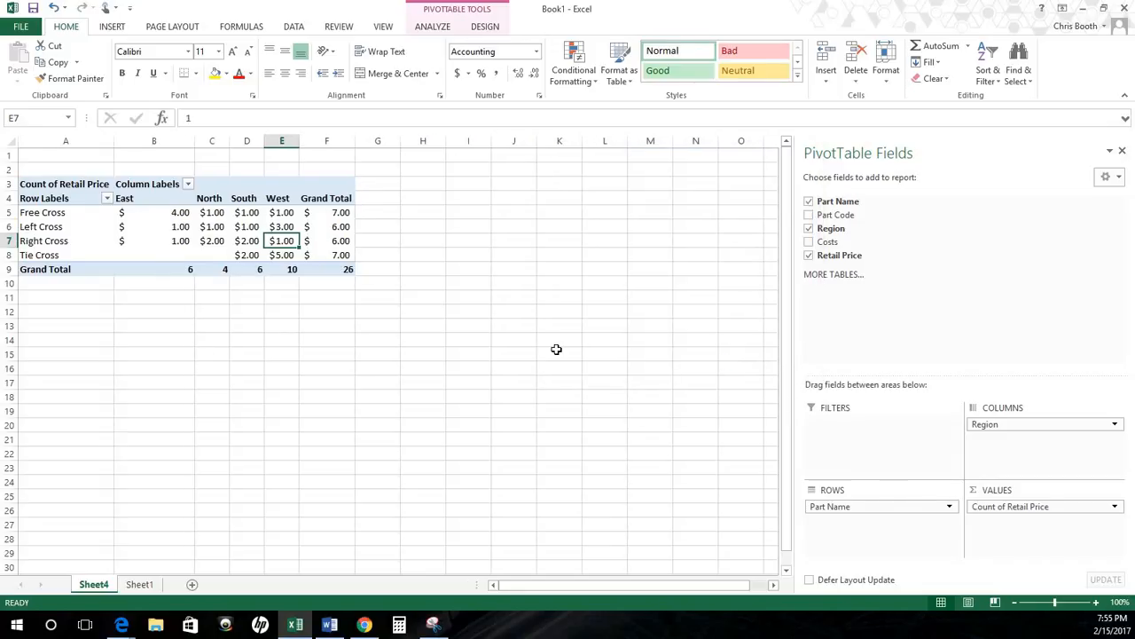
# Examine the Free Cross counts across the regions and the North column's grand total.
pyautogui.click(174, 216)
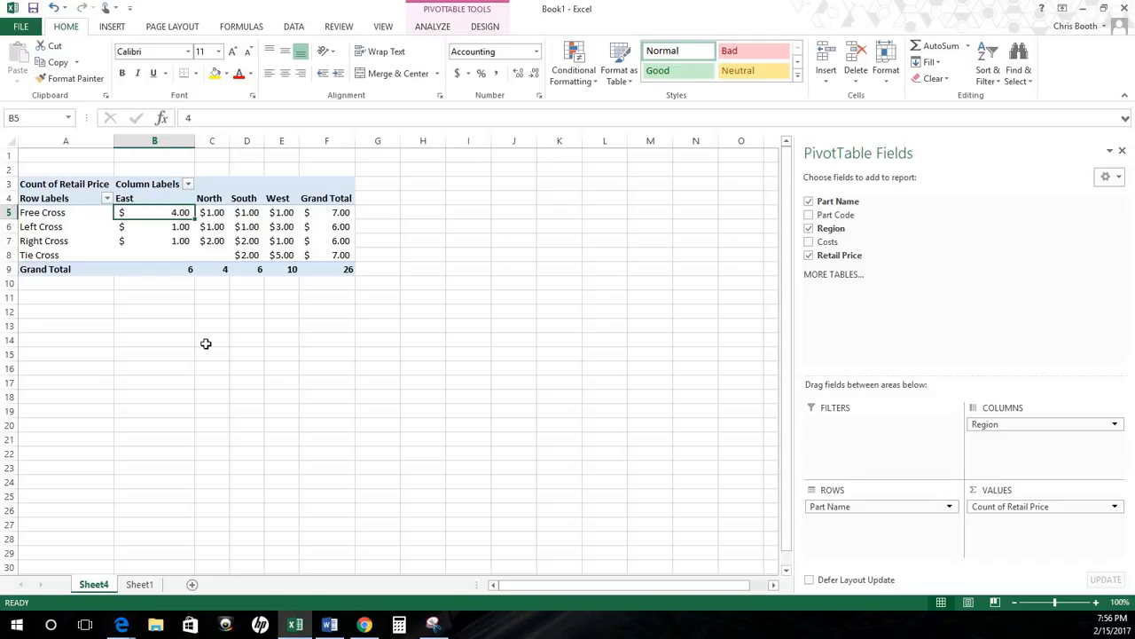
pyautogui.press('Right')
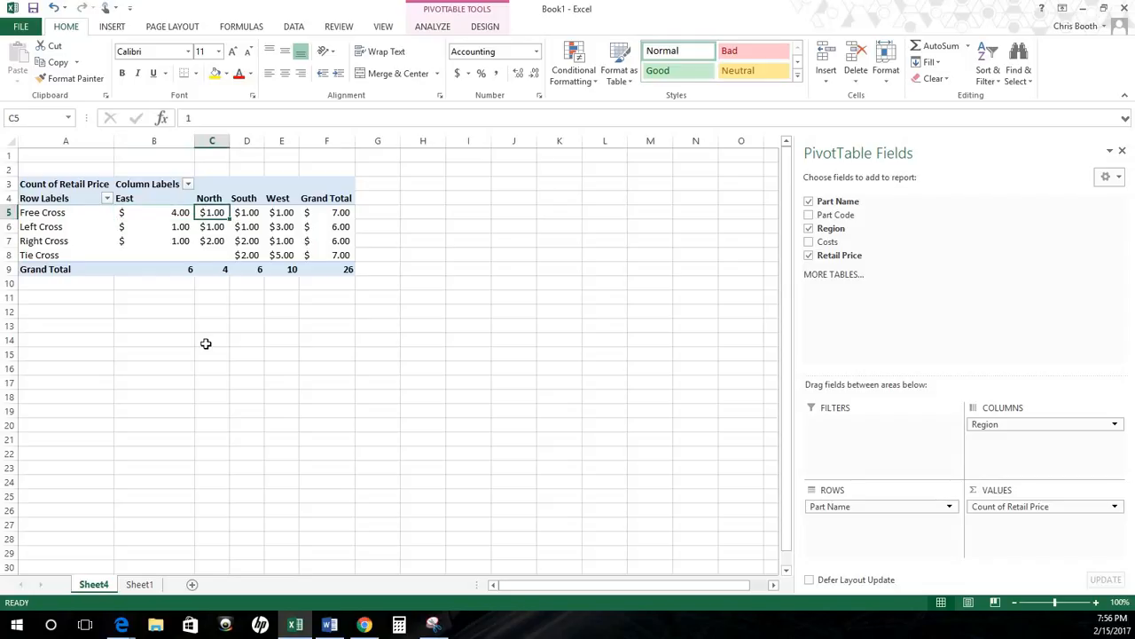
pyautogui.press('Right')
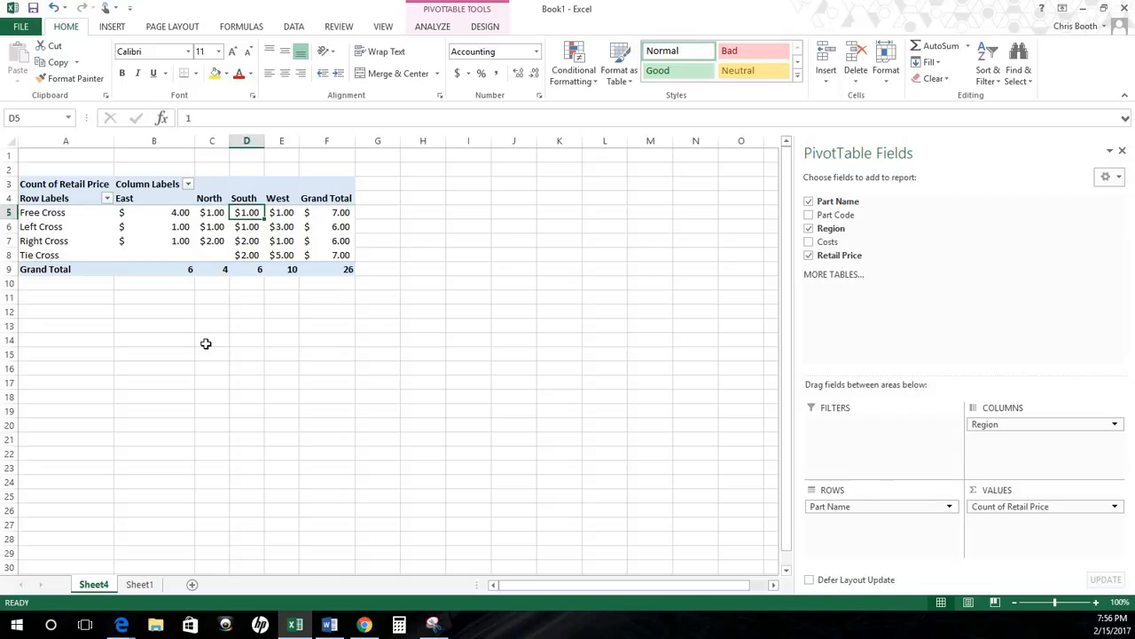
pyautogui.press('Right')
pyautogui.press('Right')
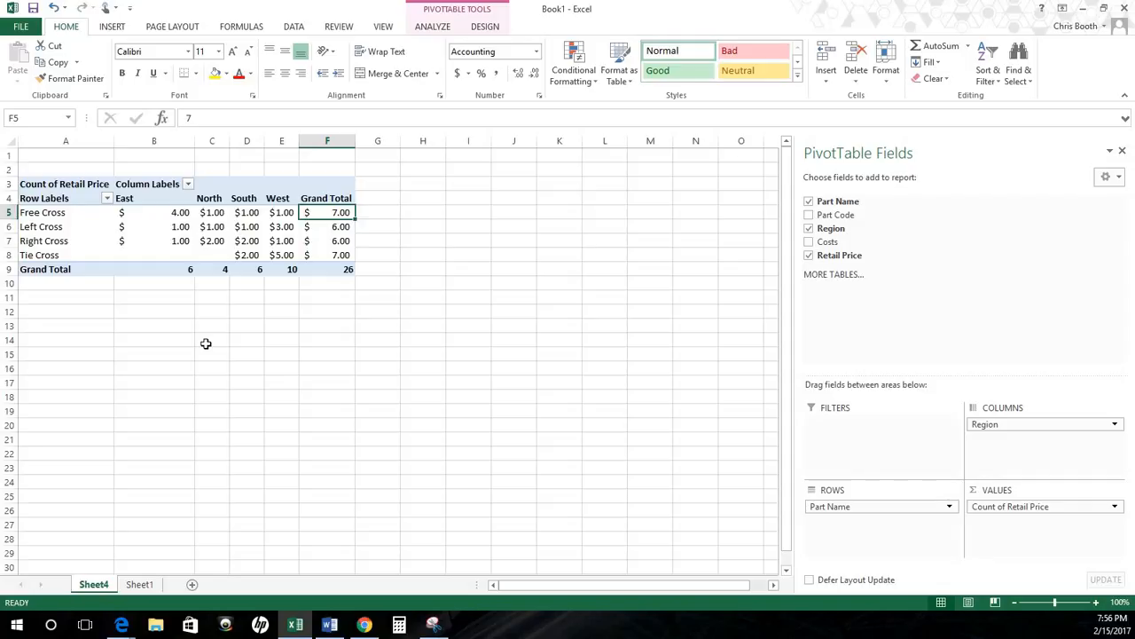
pyautogui.press('Left')
pyautogui.press('Left')
pyautogui.press('Left')
pyautogui.press('Down')
pyautogui.press('Down')
pyautogui.press('Down')
pyautogui.press('Down')
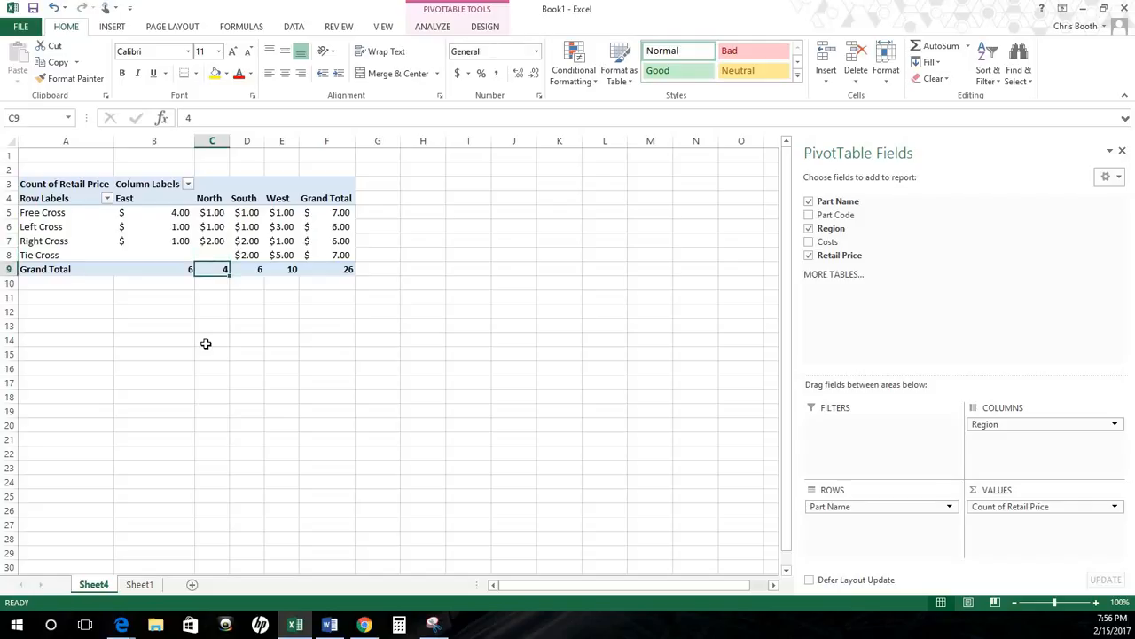
# Set the number format of the PivotTable counts in B5:F8 to General.
pyautogui.click(171, 224)
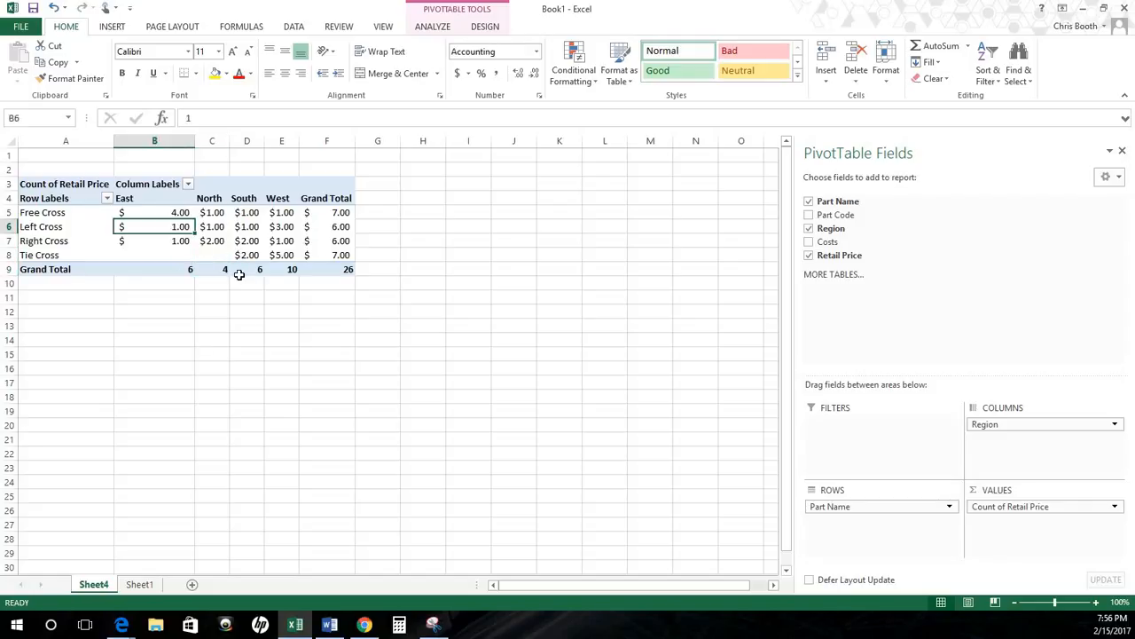
pyautogui.moveTo(239, 274)
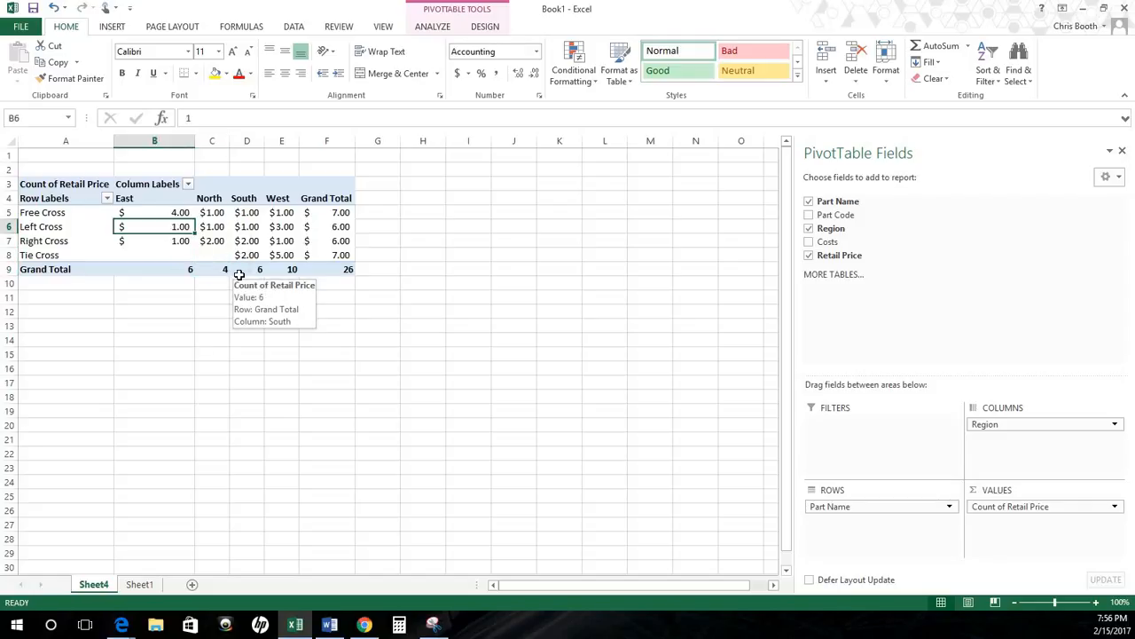
pyautogui.press('Up')
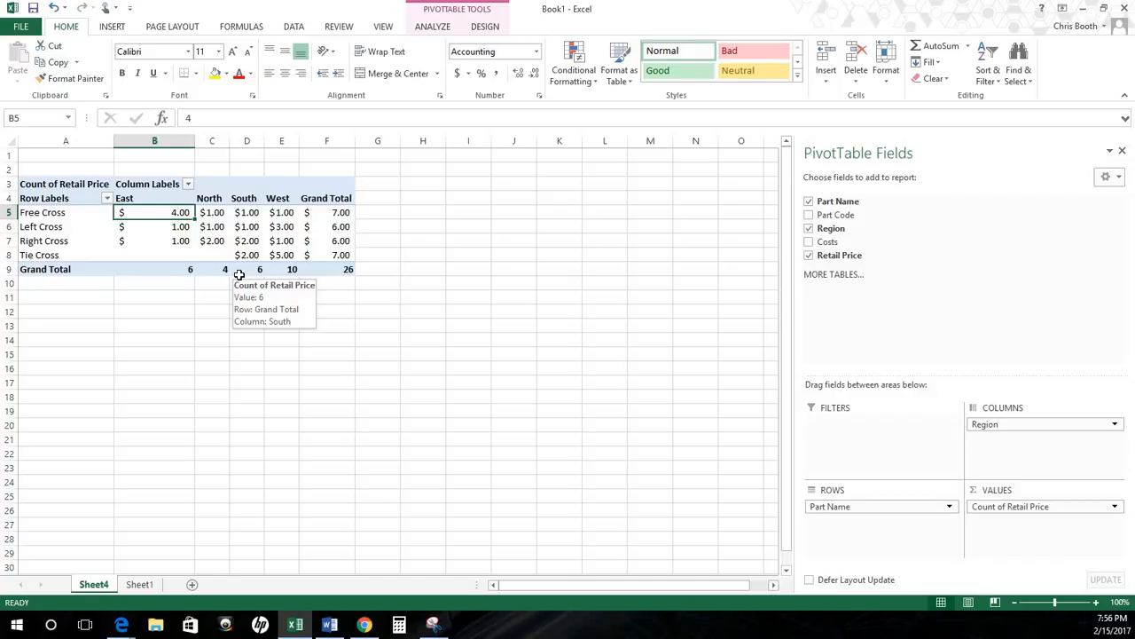
pyautogui.hotkey('shift', 'Right')
pyautogui.hotkey('shift', 'Right')
pyautogui.hotkey('shift', 'Right')
pyautogui.hotkey('shift', 'Right')
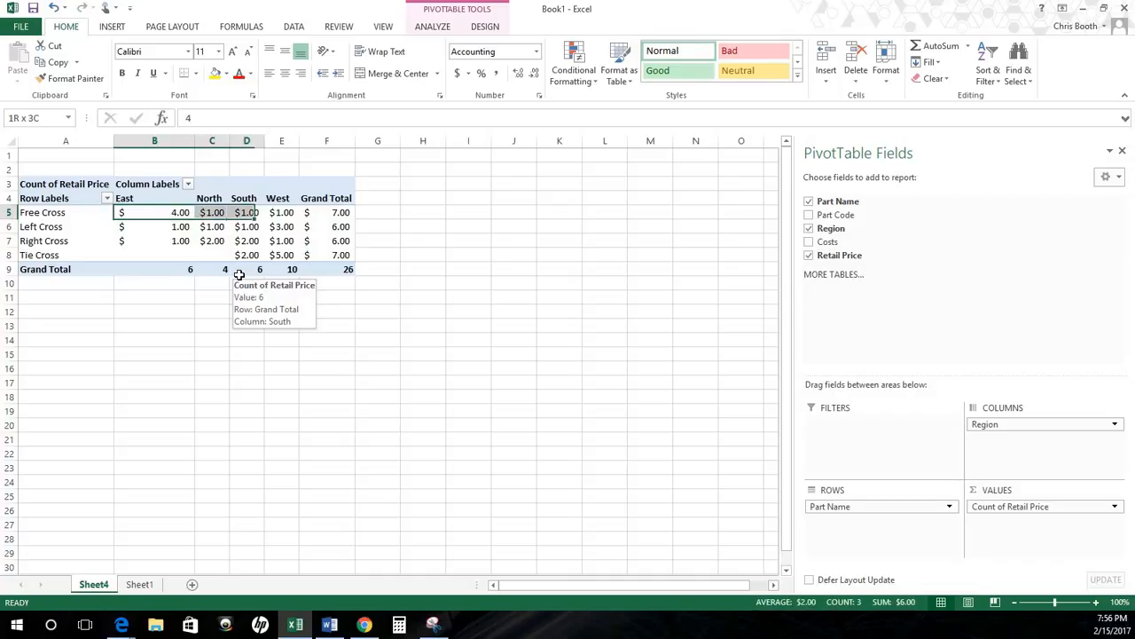
pyautogui.hotkey('shift', 'Down')
pyautogui.hotkey('shift', 'Down')
pyautogui.hotkey('shift', 'Down')
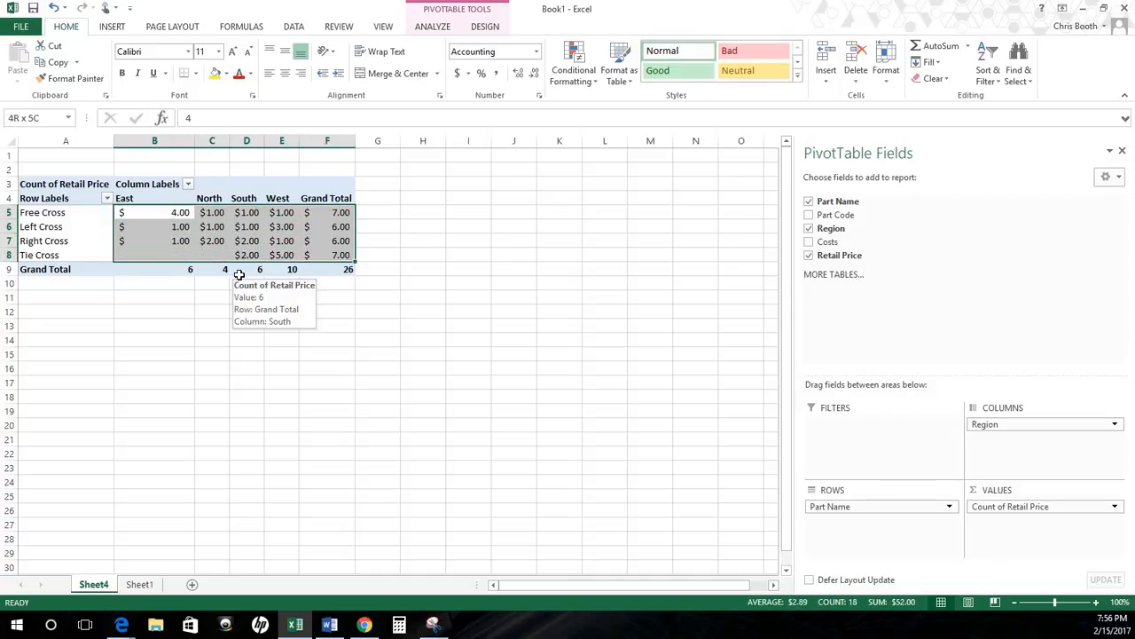
pyautogui.click(537, 53)
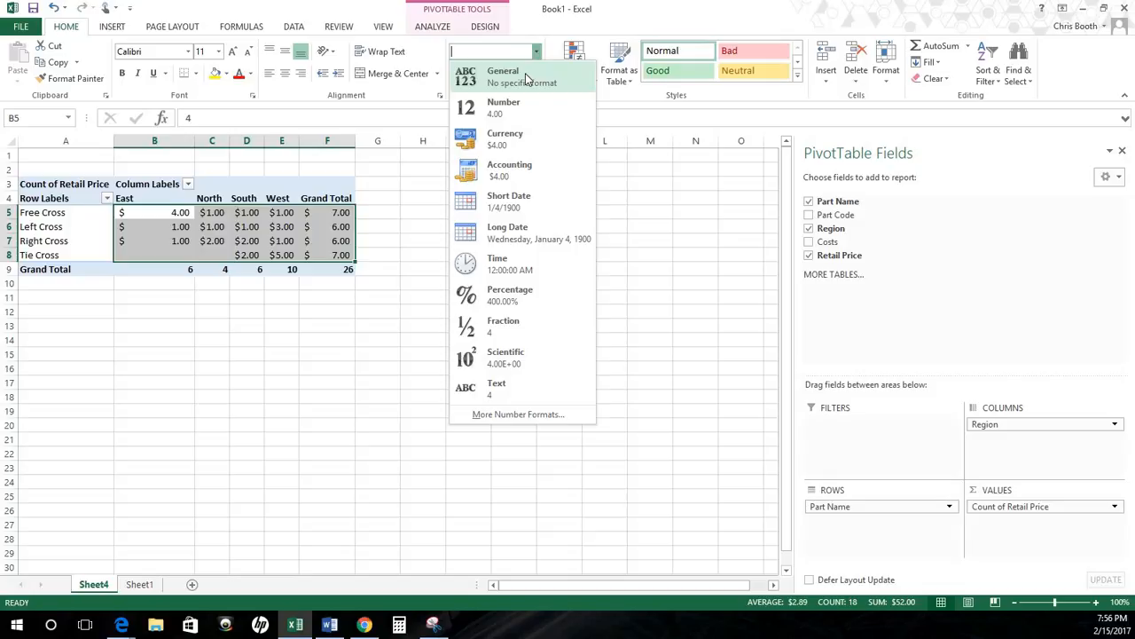
pyautogui.click(525, 76)
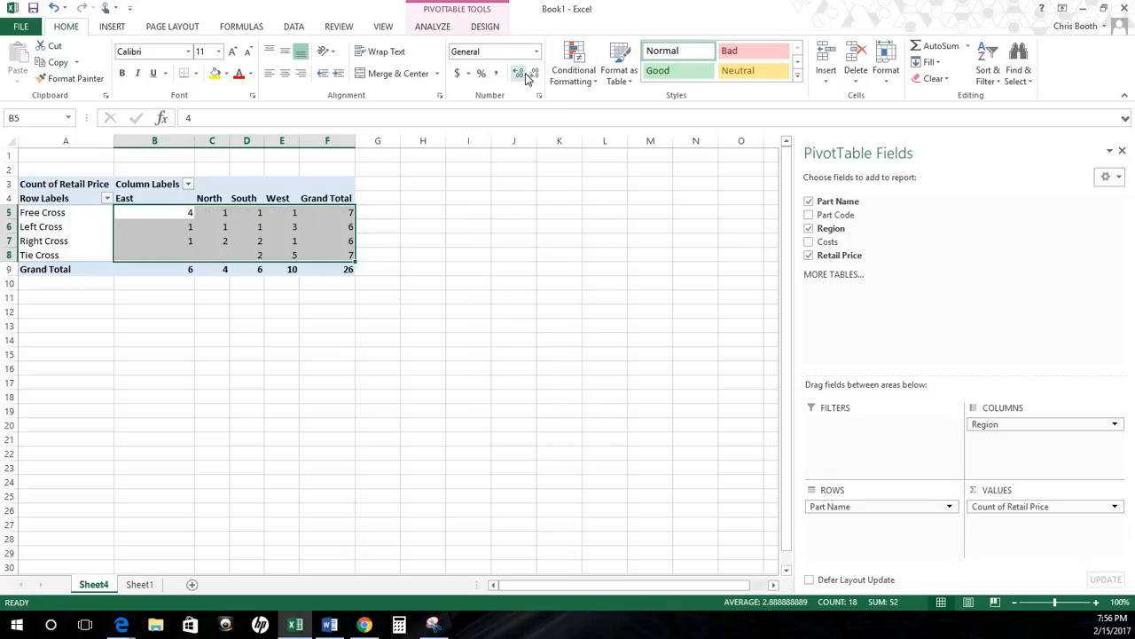
pyautogui.click(383, 249)
pyautogui.press('Left')
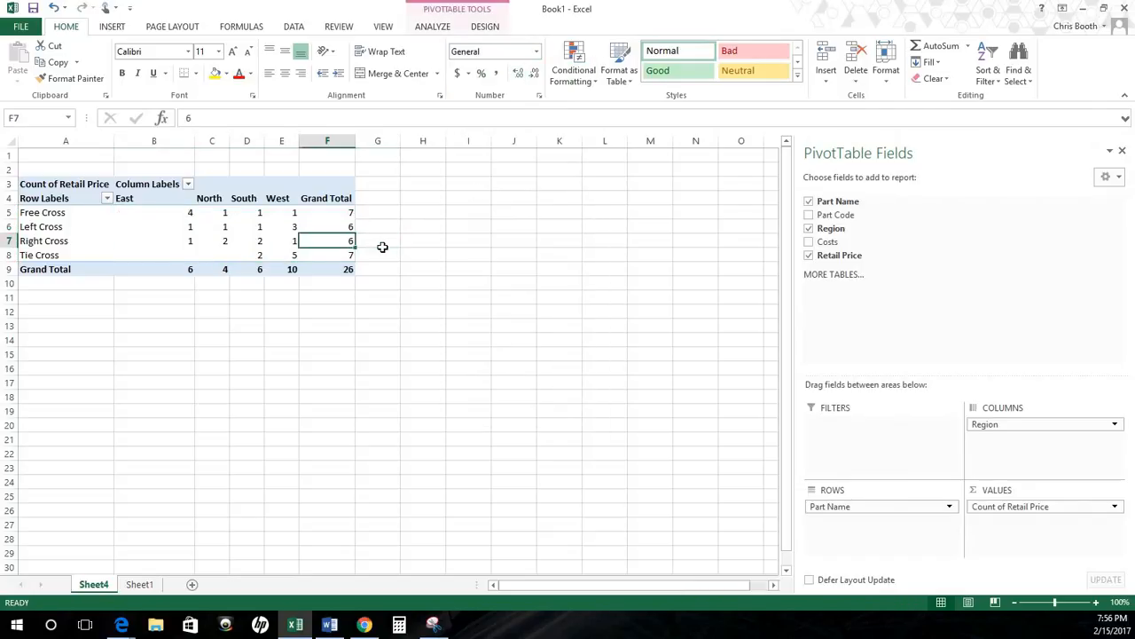